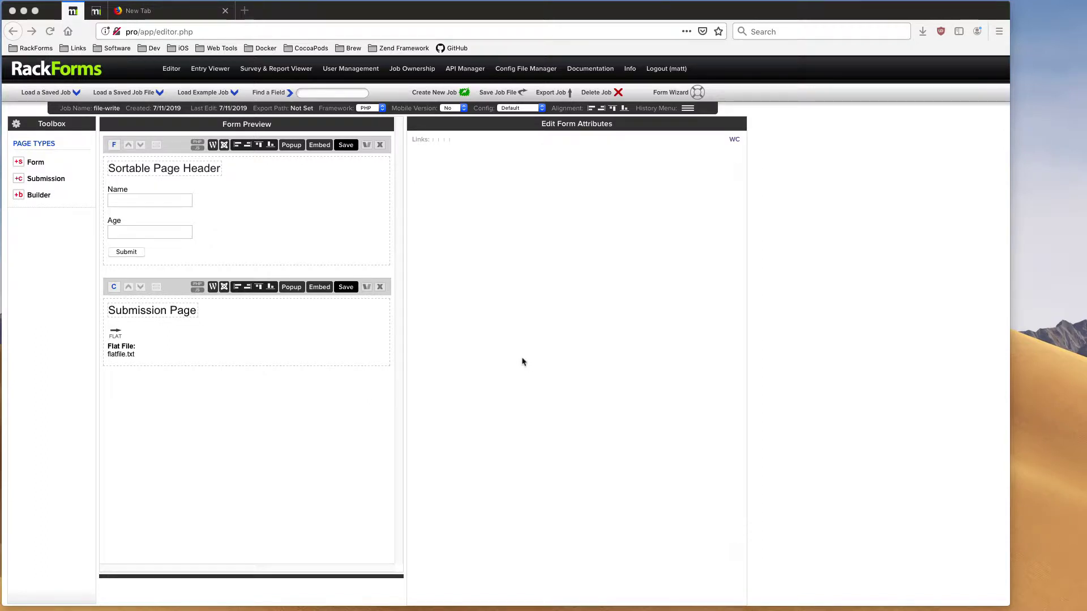
# Find the example jobs matching "login" and load ldap-login-example.xml
pyautogui.click(207, 95)
pyautogui.write('login')
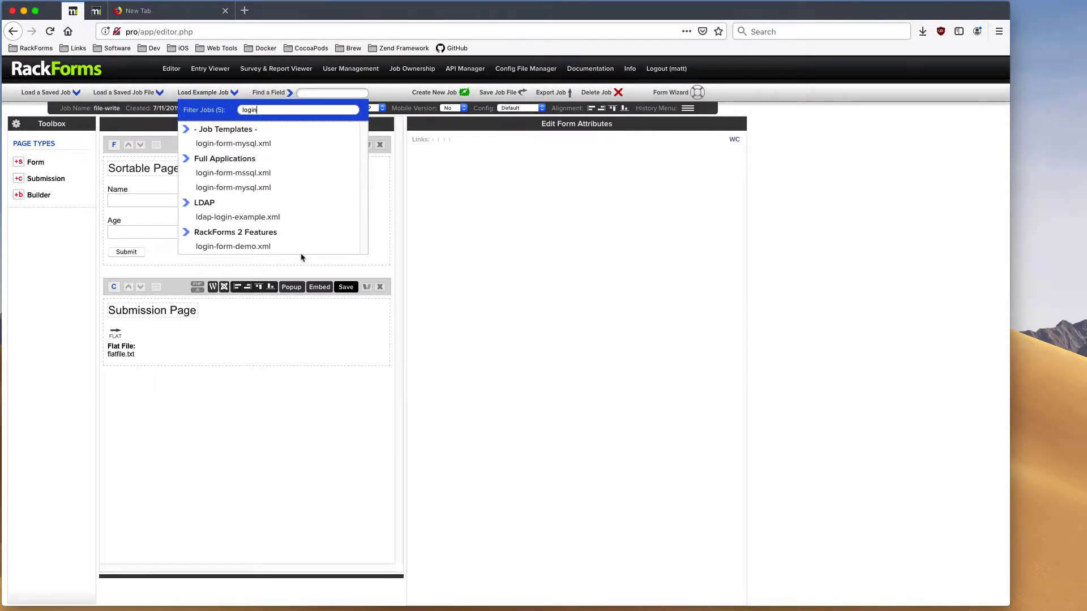
pyautogui.click(237, 218)
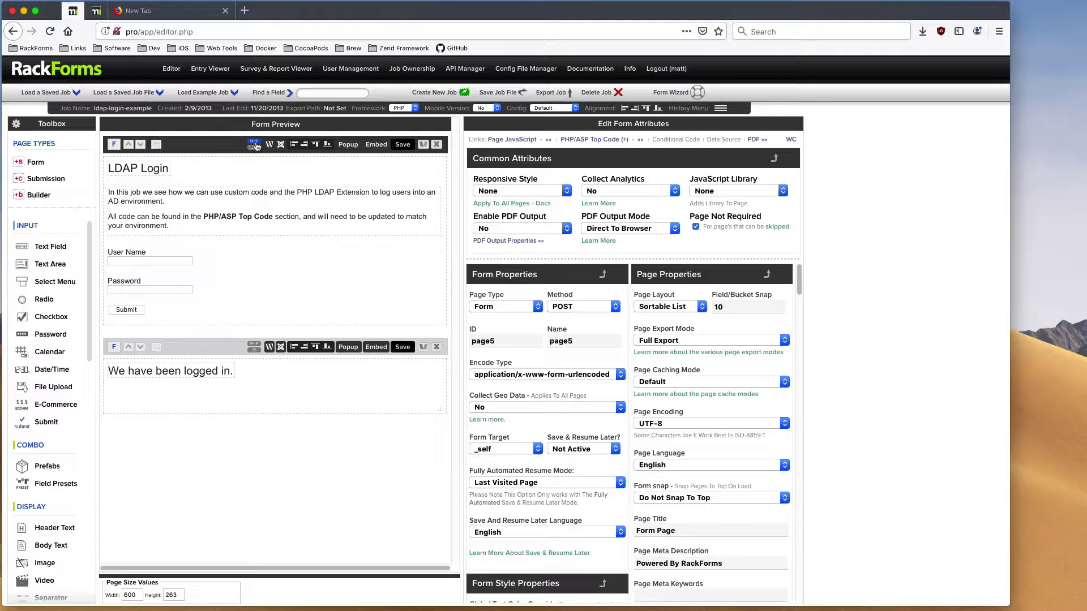
# Review the LDAP host, domain prefix and base DN settings in the LDAP Login page's PHP top code, then close it unsaved
pyautogui.click(255, 145)
pyautogui.moveTo(295, 292); pyautogui.dragTo(287, 209)
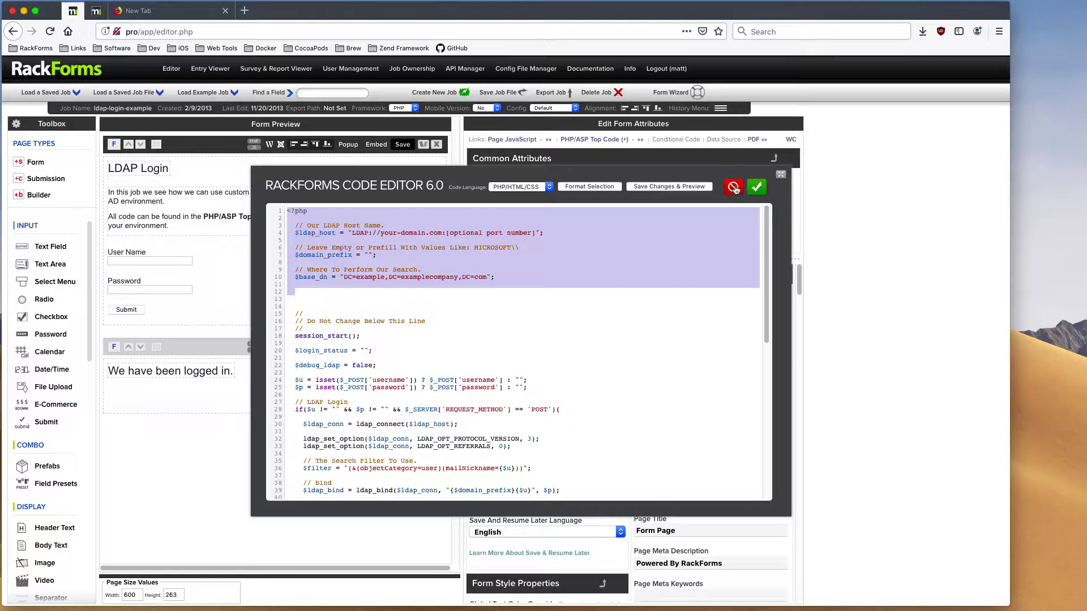
pyautogui.click(734, 187)
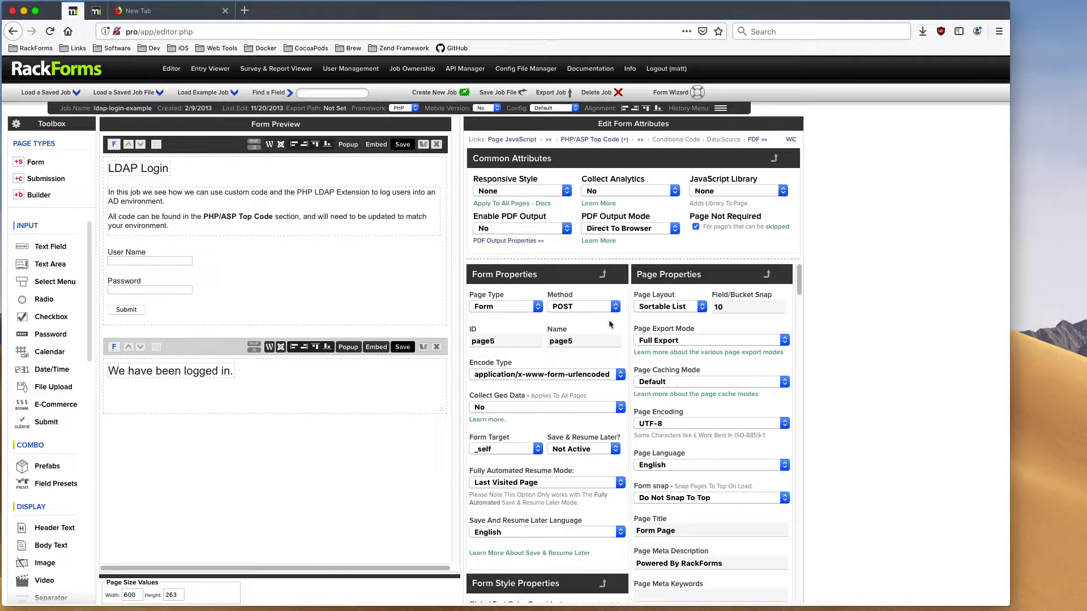
# Insert the PHP Error Override code block at the end of the LDAP Login page's PHP/ASP Top Code
pyautogui.scroll(-15, 492, 341)
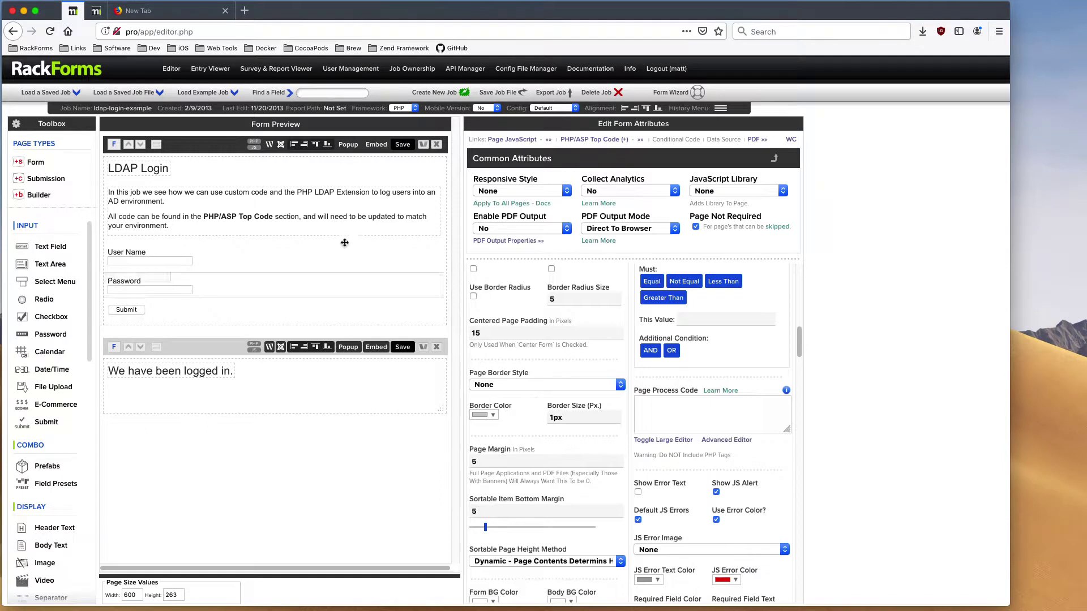
pyautogui.click(213, 145)
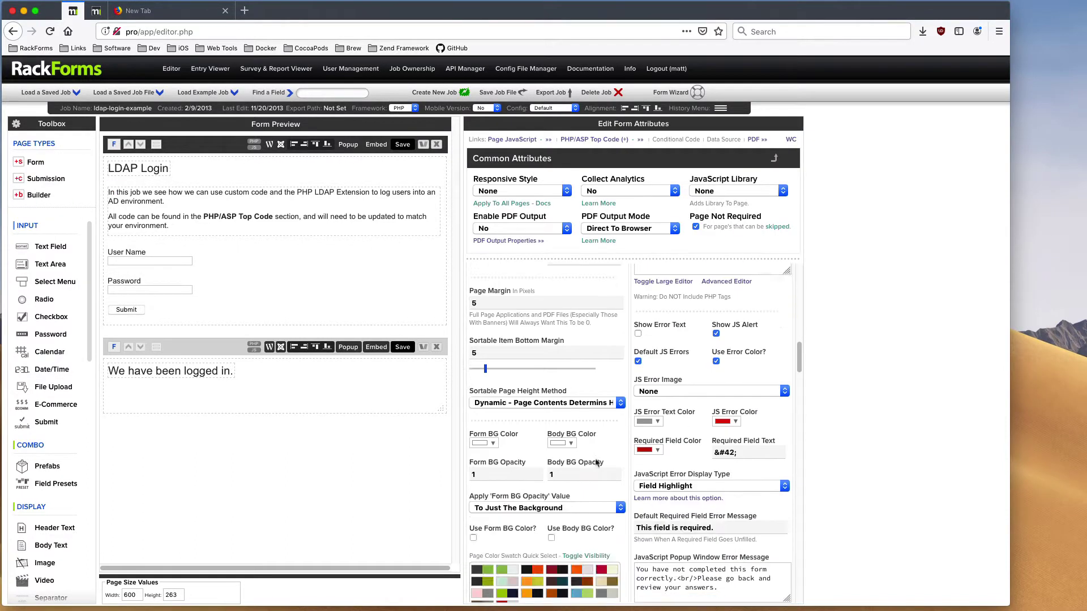
pyautogui.click(641, 142)
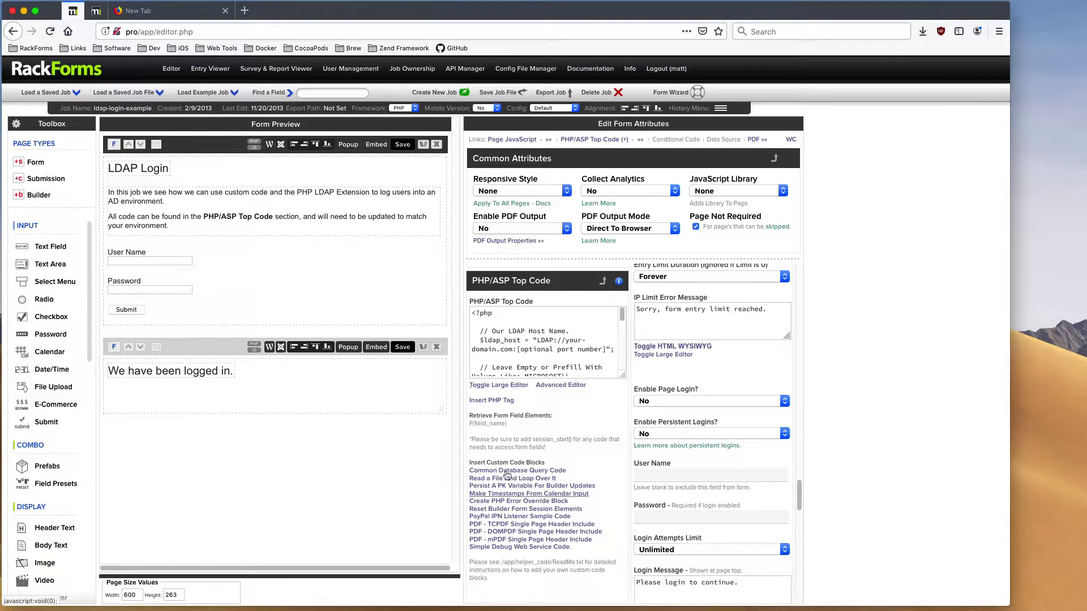
pyautogui.moveTo(623, 314); pyautogui.dragTo(622, 364)
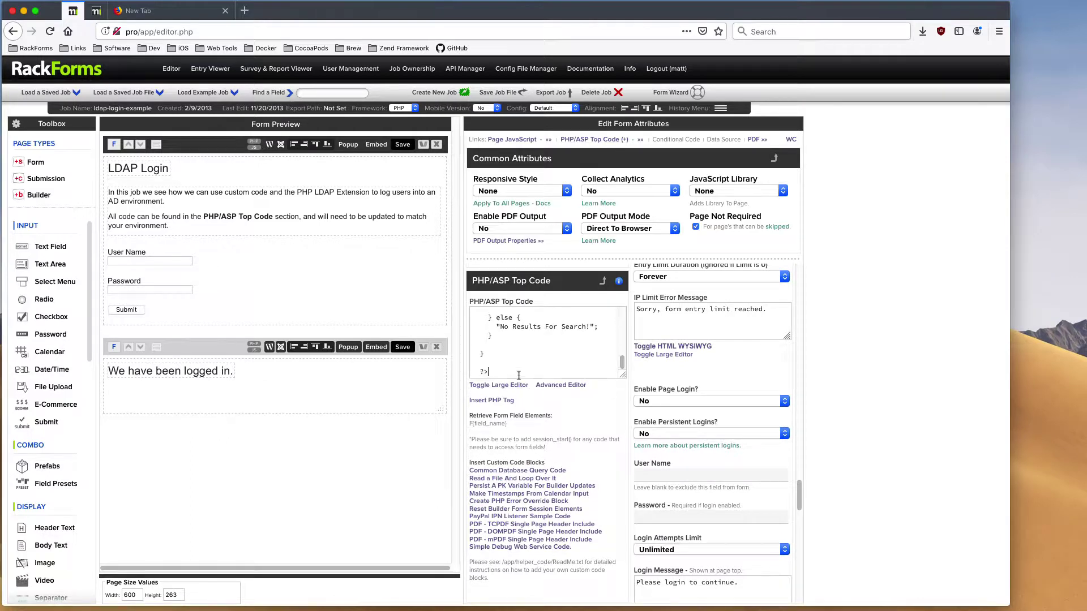
pyautogui.scroll(-2, 501, 373)
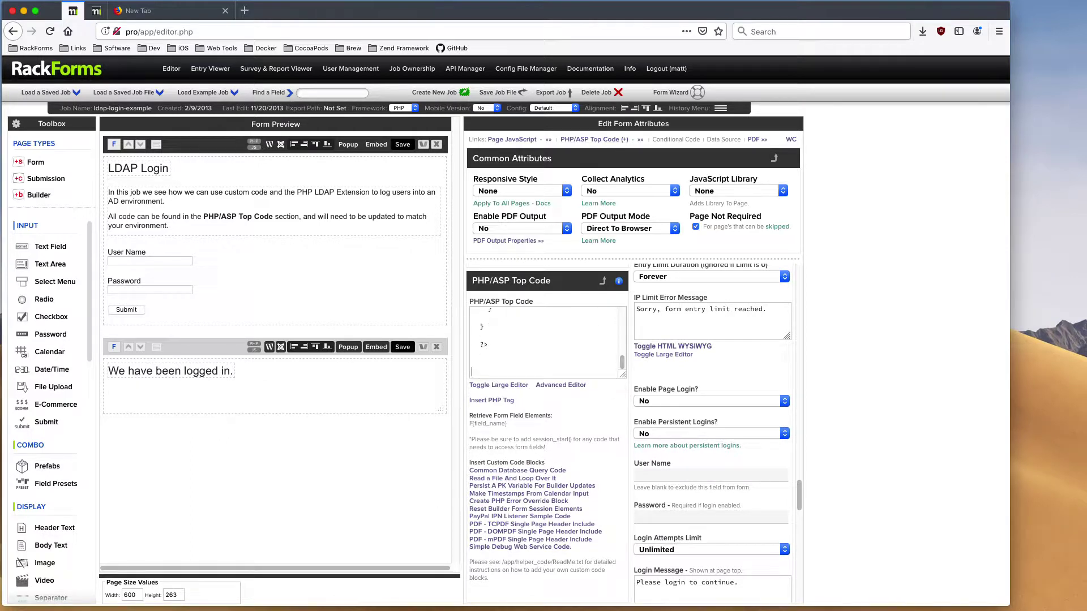
pyautogui.click(516, 502)
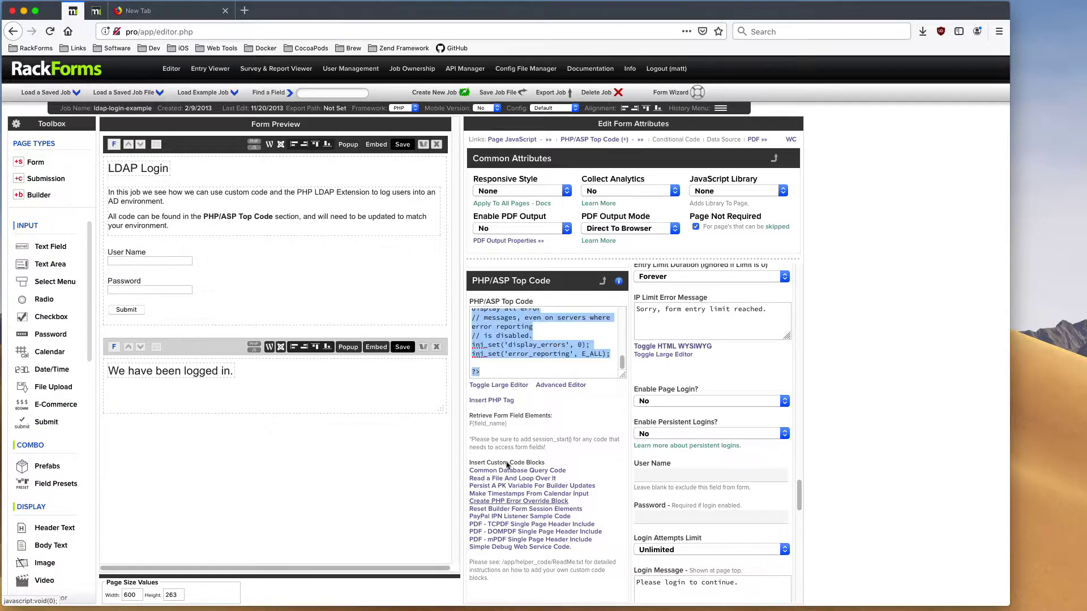
# Cut the inserted error override block out of the end of the PHP/ASP Top Code
pyautogui.moveTo(481, 372)
pyautogui.mouseDown()
pyautogui.moveTo(472, 306)
pyautogui.moveTo(468, 358)
pyautogui.mouseUp()
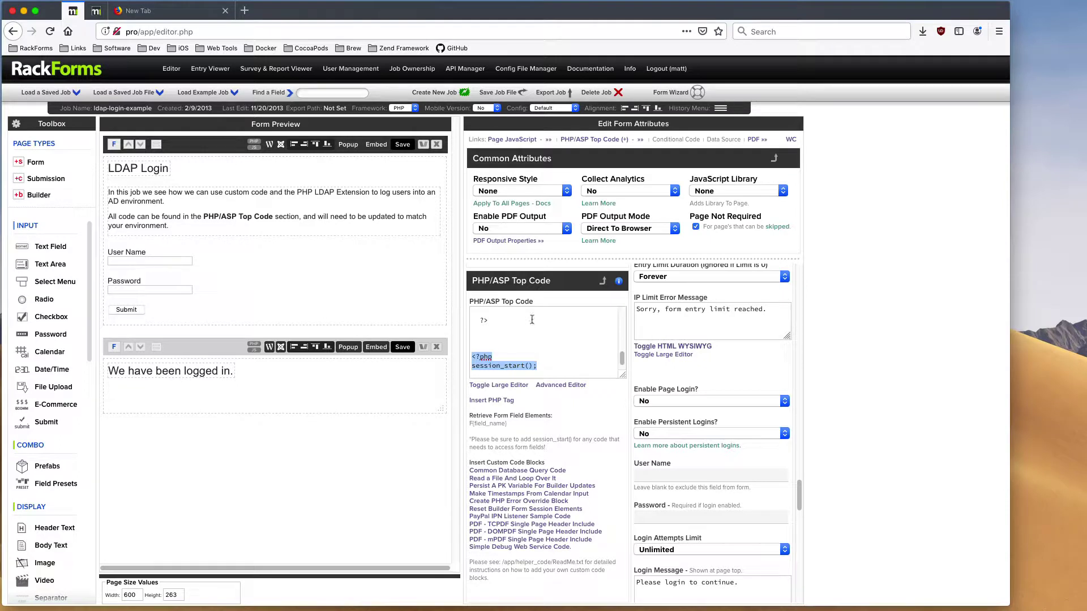
pyautogui.press('BackSpace')
pyautogui.press('BackSpace')
pyautogui.press('BackSpace')
pyautogui.press('BackSpace')
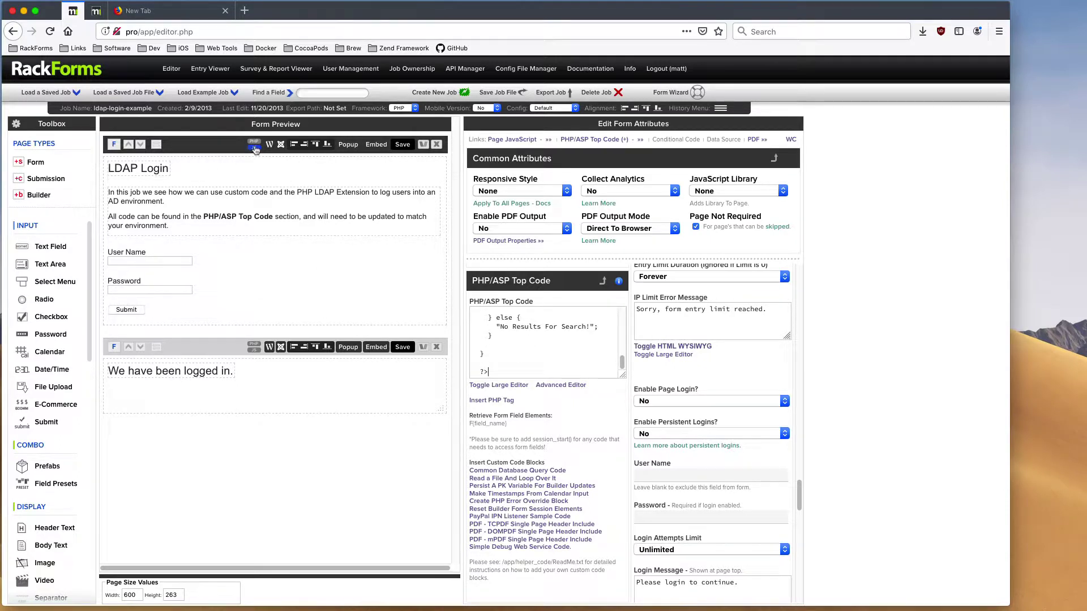
# Paste the error override block at the start of the page's top code in the code editor and set display_errors to 1
pyautogui.click(599, 142)
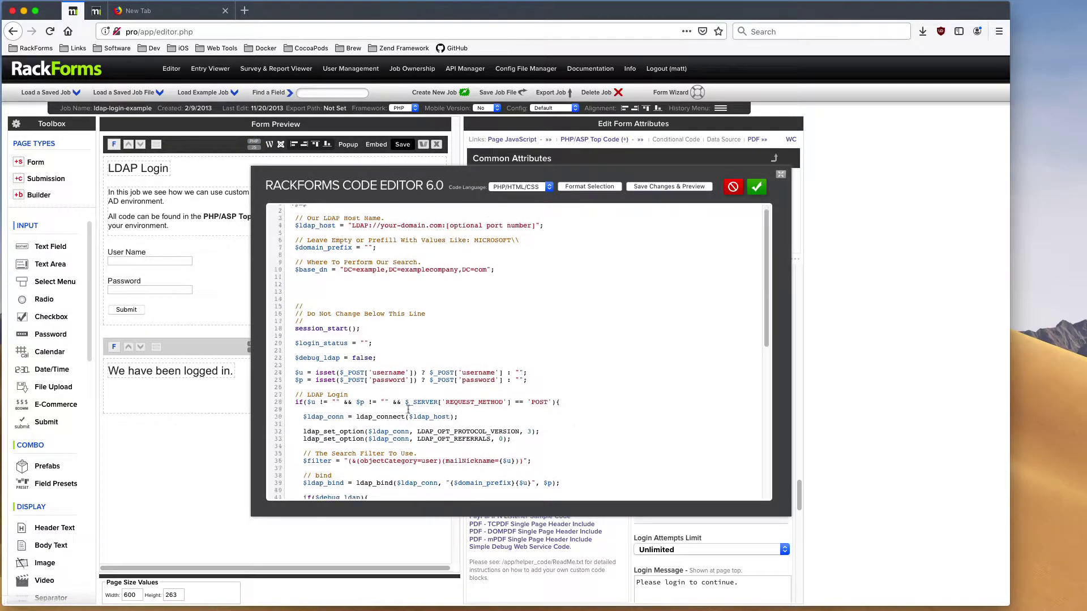
pyautogui.write("<?php session_start();  // Change first line to 1 to display all error // messages, even on servers where error reporting // is disabled. ini_set('display_errors', 0); ini_set('error_reporting', E_ALL);  ?>")
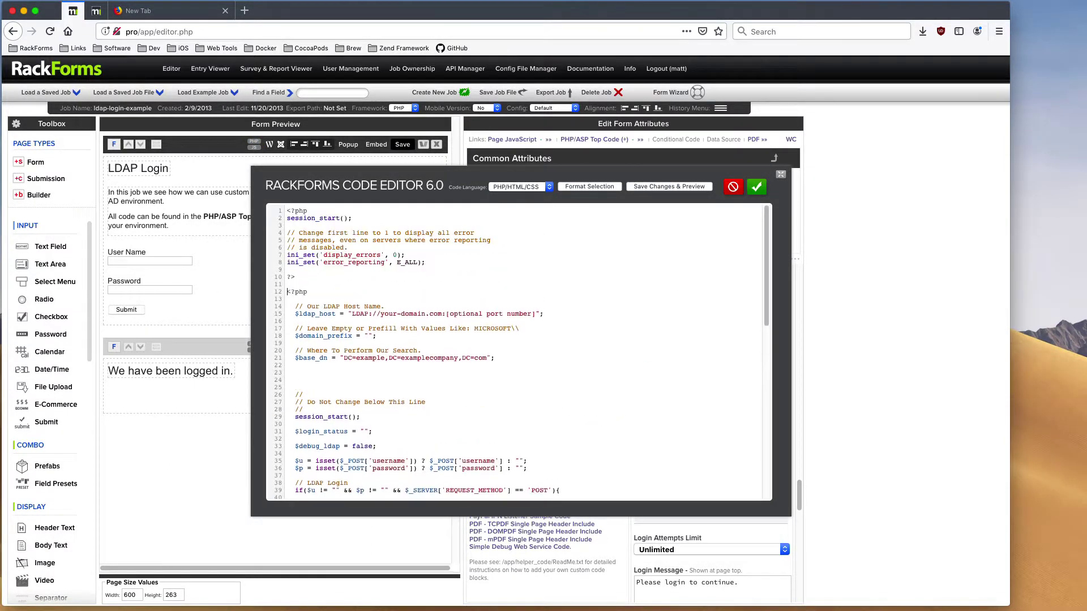
pyautogui.doubleClick(395, 255)
pyautogui.write('1')
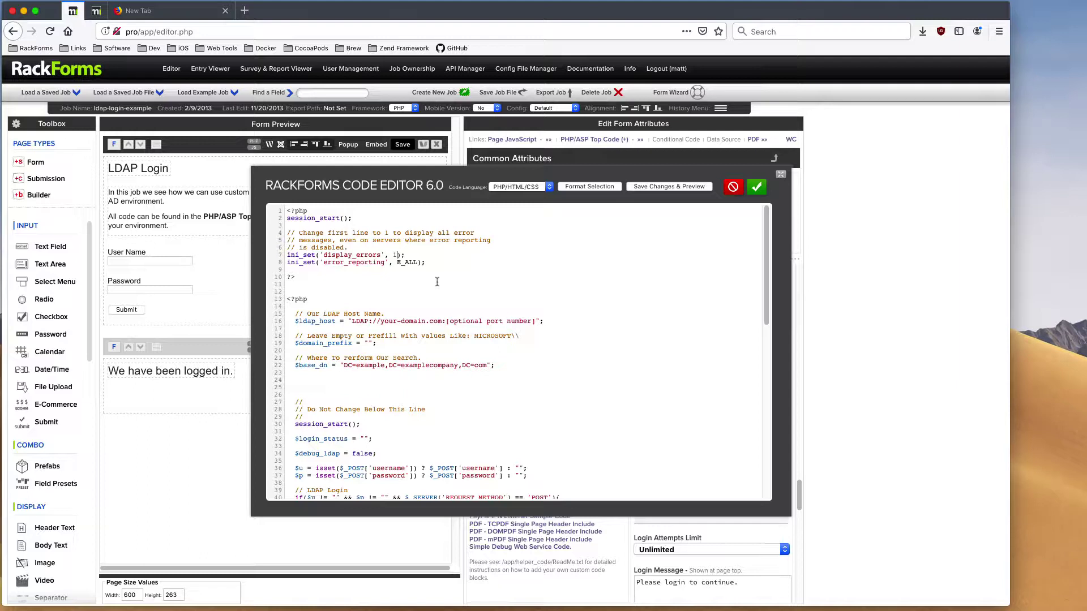
# Delete the error override block and the blank lines after it from the start of the top code
pyautogui.moveTo(304, 283); pyautogui.dragTo(269, 205)
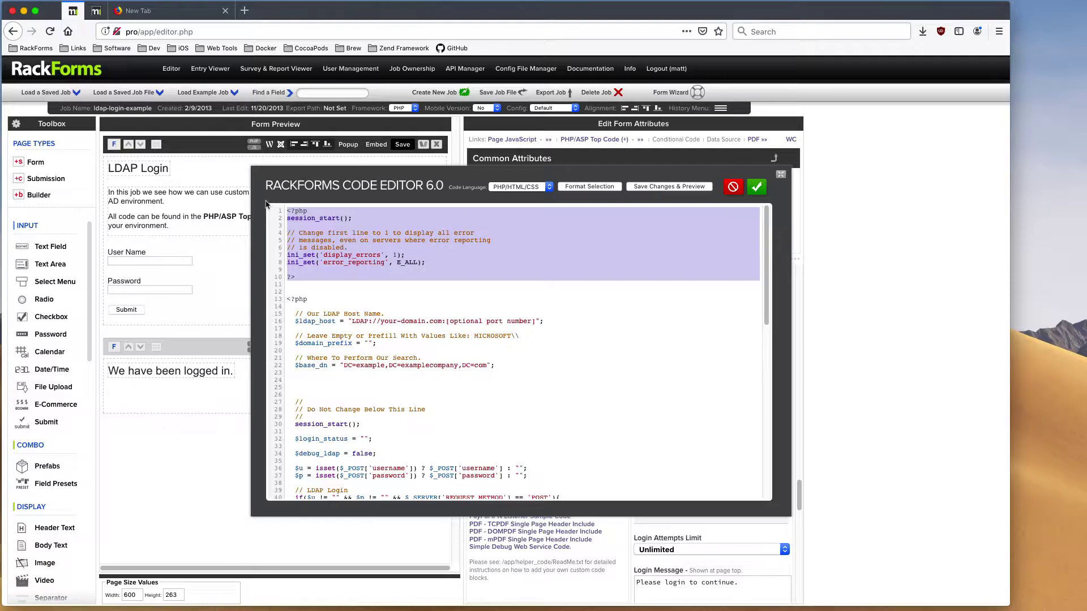
pyautogui.press('BackSpace')
pyautogui.press('BackSpace')
pyautogui.press('BackSpace')
# Examine the LDAP connection settings, the ldap_connect call and the places where $debug_ldap is checked
pyautogui.moveTo(503, 279); pyautogui.dragTo(192, 226)
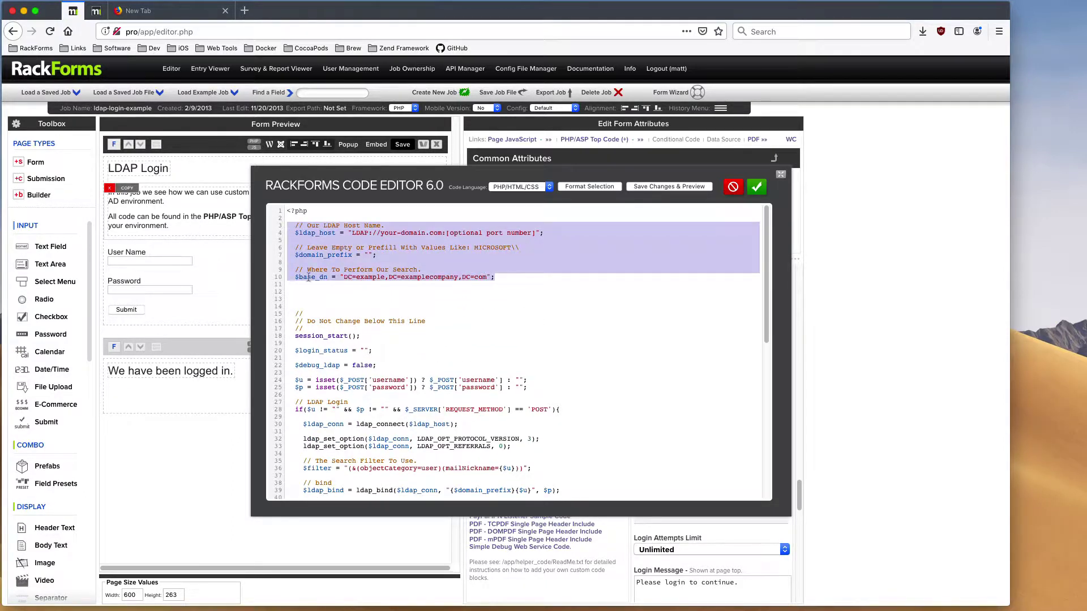
pyautogui.scroll(-5, 403, 406)
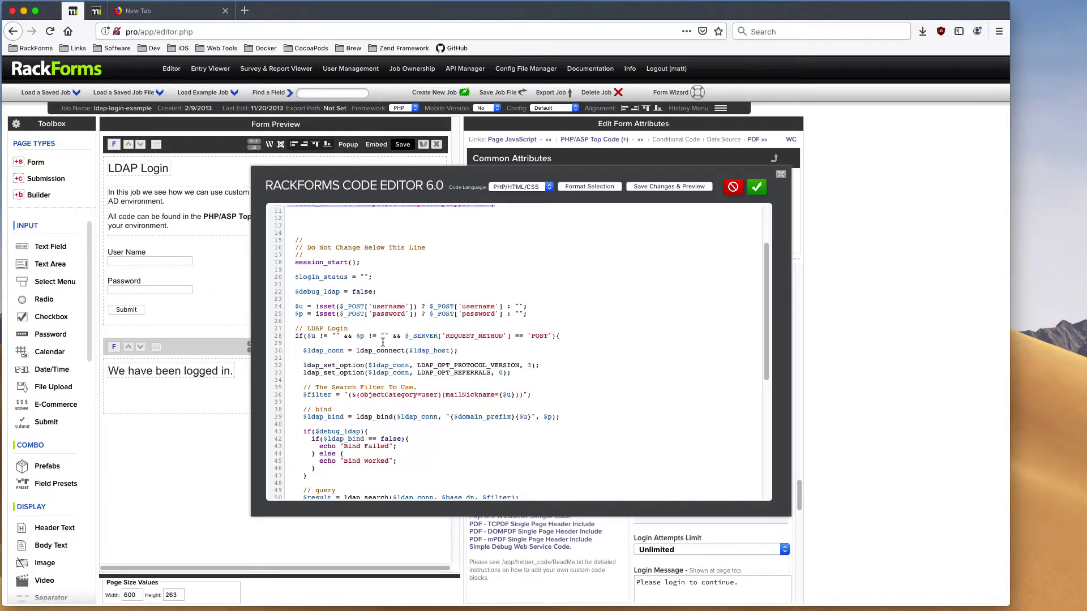
pyautogui.doubleClick(380, 351)
pyautogui.scroll(-10, 341, 283)
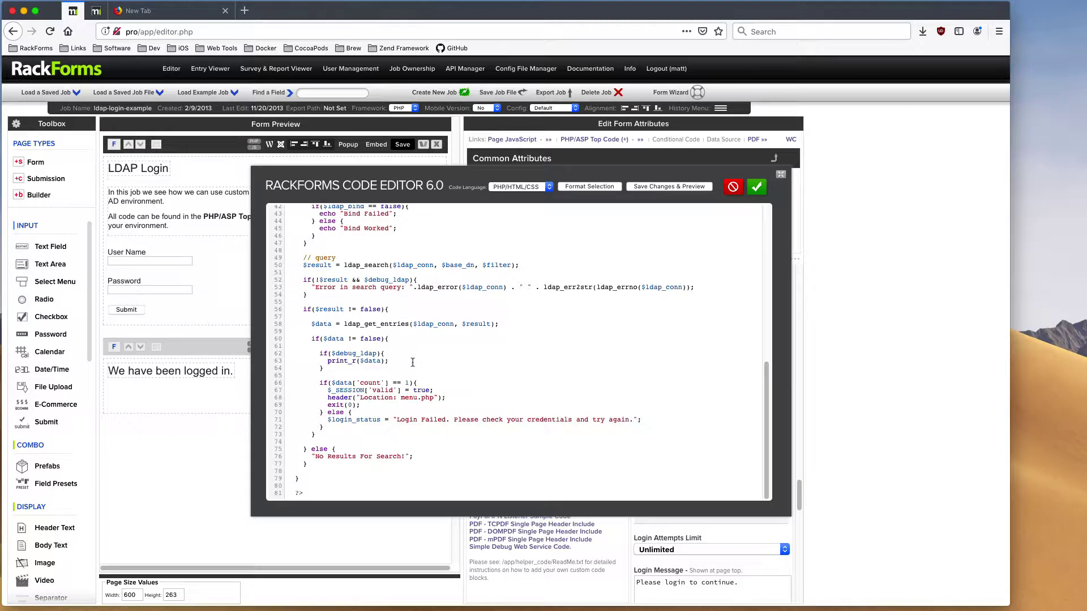
pyautogui.doubleClick(356, 353)
# Set the $debug_ldap variable to true in the top code
pyautogui.scroll(13, 415, 336)
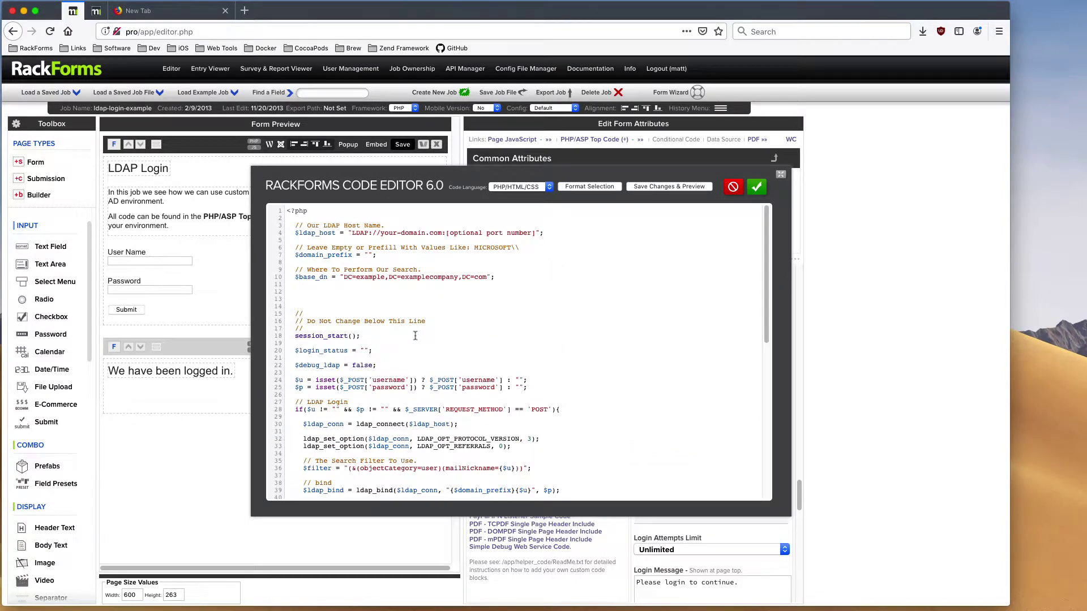
pyautogui.doubleClick(367, 366)
pyautogui.write('tru')
pyautogui.click(387, 369)
# Examine the ldap_get_entries line and the $debug_ldap block that prints $data
pyautogui.scroll(-10, 385, 346)
pyautogui.scroll(-1, 398, 402)
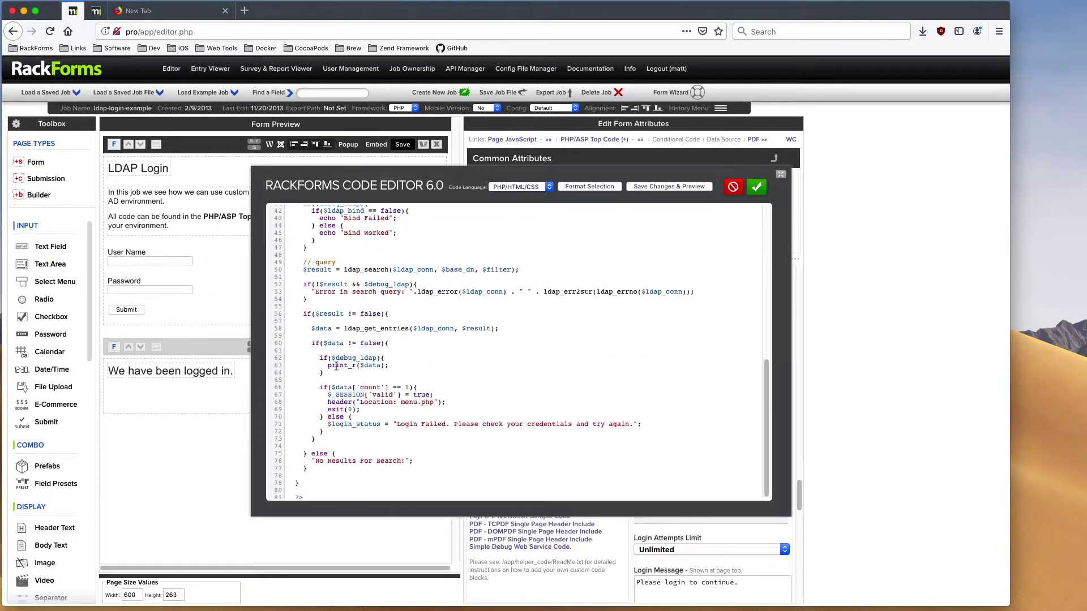
pyautogui.moveTo(308, 329); pyautogui.dragTo(499, 328)
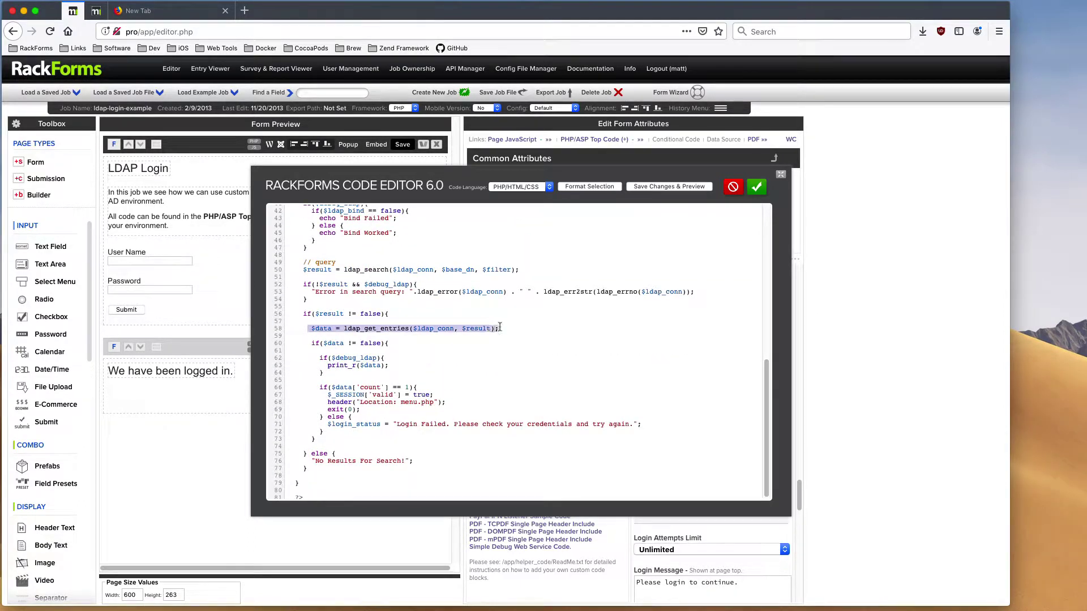
pyautogui.click(332, 369)
pyautogui.moveTo(333, 369)
pyautogui.mouseDown()
pyautogui.moveTo(359, 365)
pyautogui.moveTo(338, 379)
pyautogui.mouseUp()
pyautogui.moveTo(319, 380)
pyautogui.mouseDown()
pyautogui.moveTo(340, 368)
pyautogui.moveTo(317, 359)
pyautogui.mouseUp()
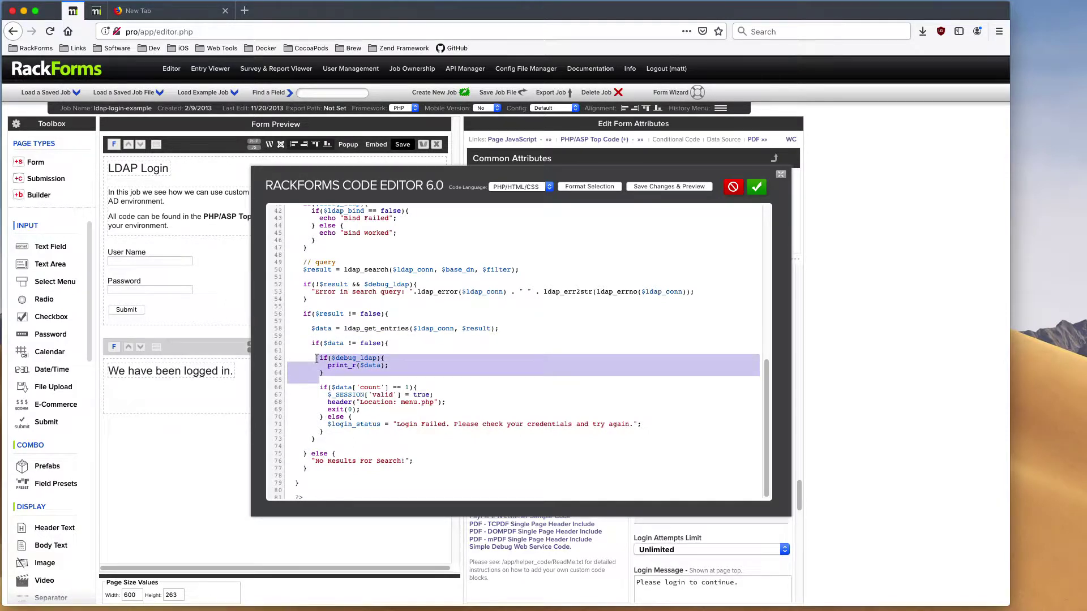
pyautogui.click(348, 366)
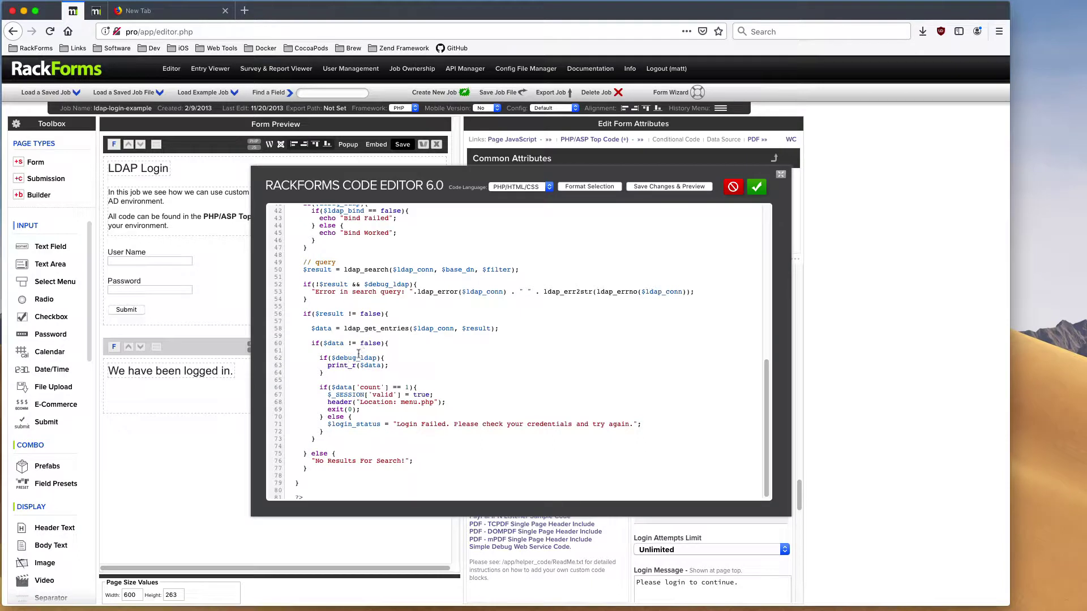
pyautogui.doubleClick(349, 359)
# Add the comment "// find element" below the $debug_ldap print block
pyautogui.click(367, 370)
pyautogui.press('Return')
pyautogui.press('Return')
pyautogui.write('// find element')
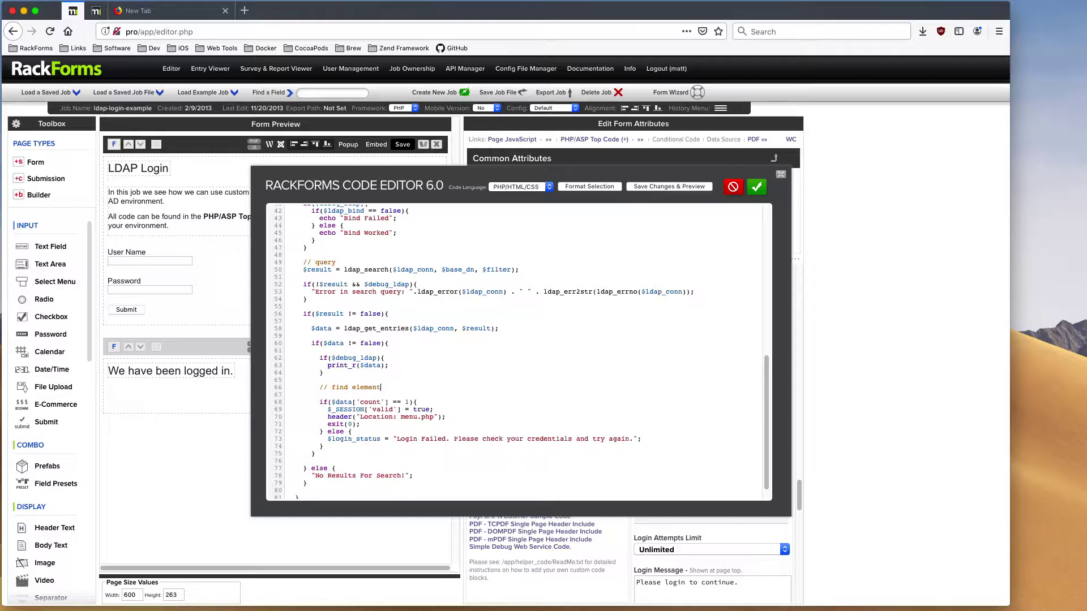
# Under the comment, add the line $_SESSION['AD_NAME'] = $data["name"][1];
pyautogui.press('Return')
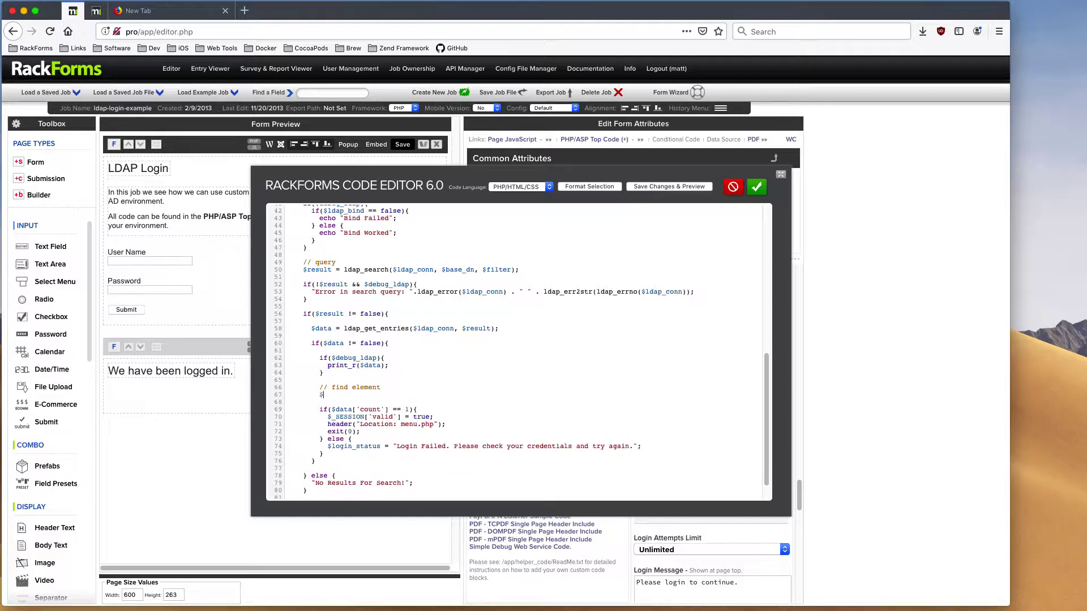
pyautogui.write("$_SESSION['AD_NAME")
pyautogui.doubleClick(371, 365)
pyautogui.hotkey('ctrl', 'c')
pyautogui.click(417, 395)
pyautogui.hotkey('ctrl', 'v')
pyautogui.write('["namwe')
pyautogui.press('BackSpace')
pyautogui.press('BackSpace')
pyautogui.write('e')
# Copy the $_SESSION['AD_NAME'] reference and close the code editor, discarding its changes
pyautogui.moveTo(327, 365); pyautogui.dragTo(369, 367)
pyautogui.doubleClick(370, 367)
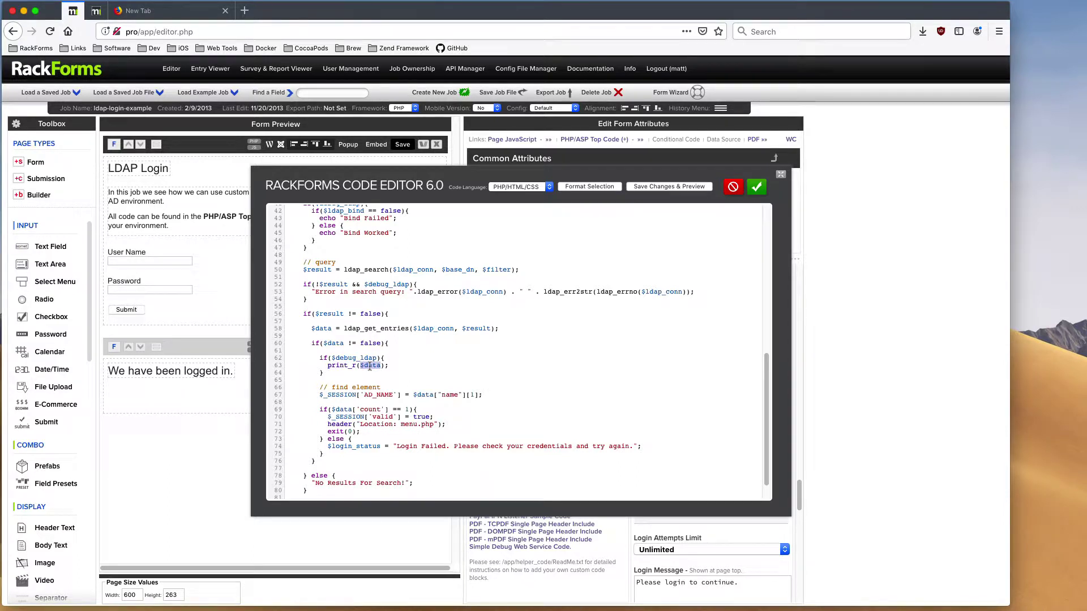
pyautogui.moveTo(484, 394); pyautogui.dragTo(324, 396)
pyautogui.moveTo(404, 395); pyautogui.dragTo(320, 396)
pyautogui.hotkey('ctrl', 'c')
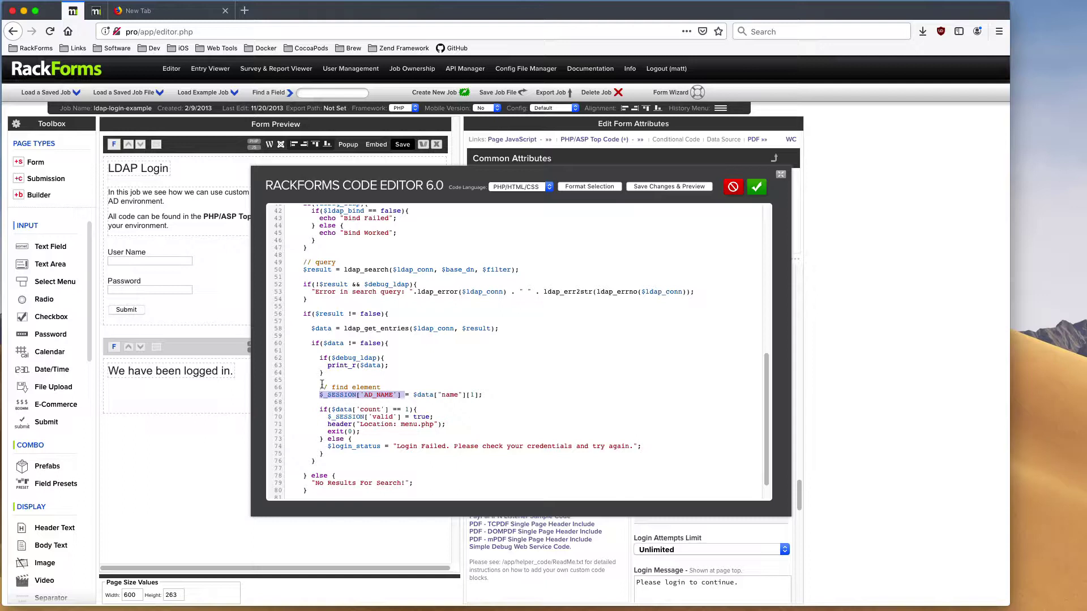
pyautogui.click(733, 188)
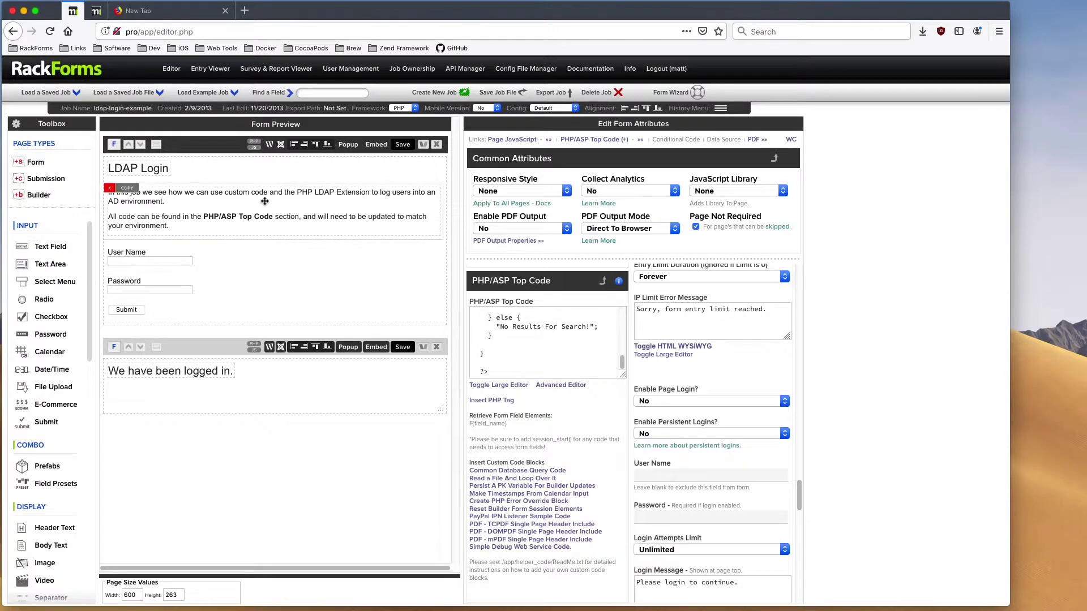
# Add a Code Block to the "We have been logged in." page and place it below the heading text
pyautogui.click(182, 374)
pyautogui.click(186, 406)
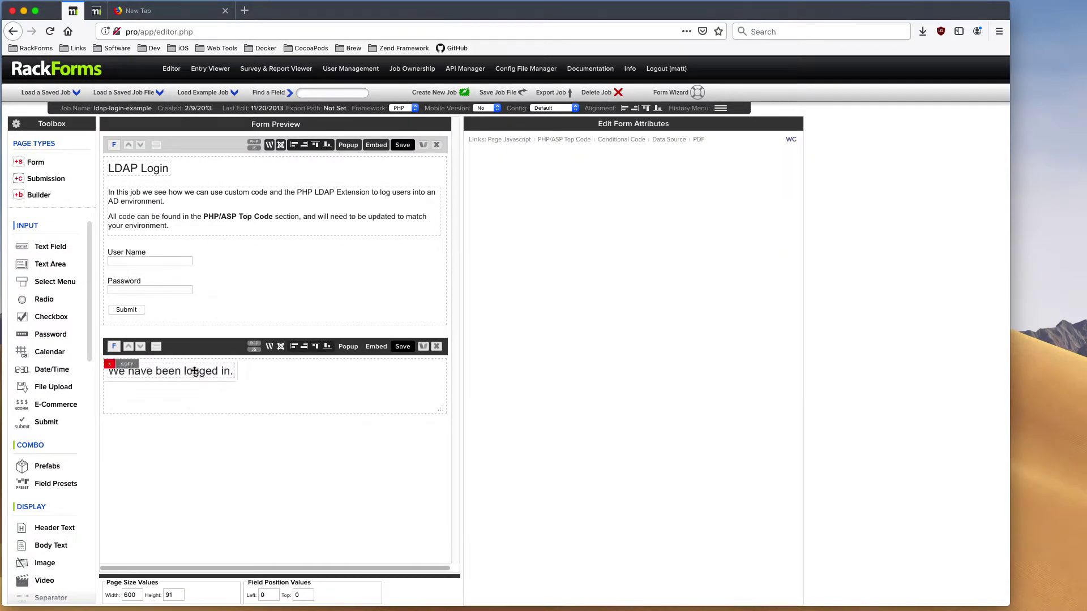
pyautogui.scroll(-3, 80, 423)
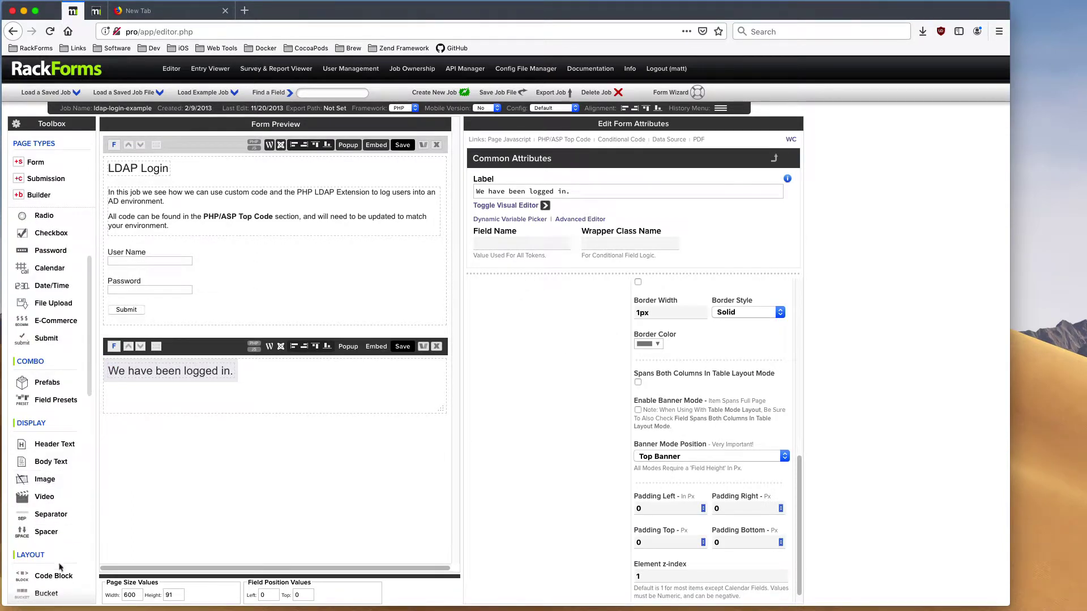
pyautogui.moveTo(51, 576); pyautogui.dragTo(161, 383)
pyautogui.click(118, 381)
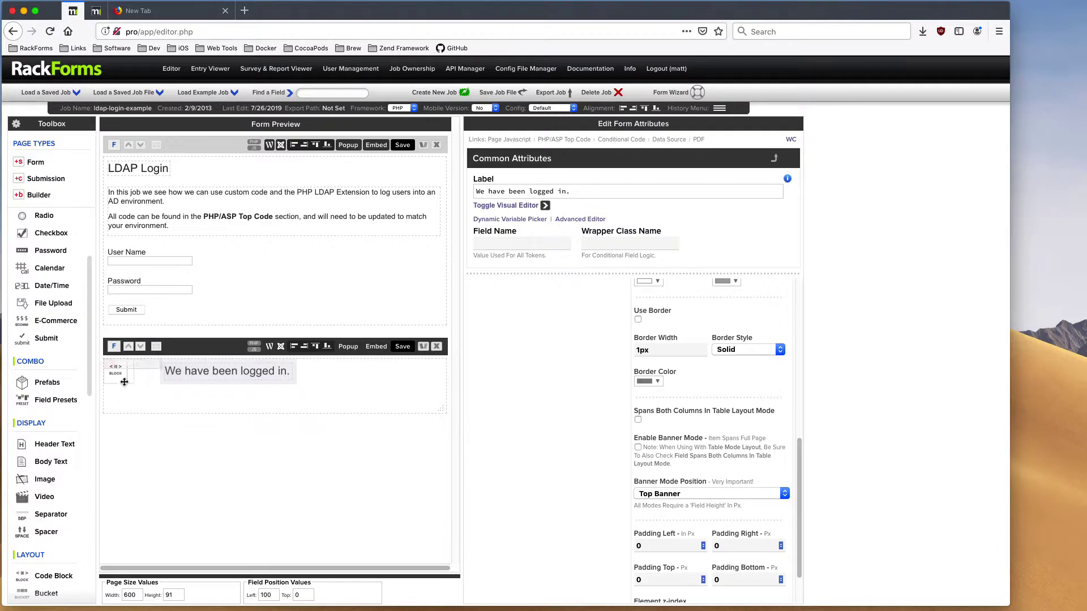
pyautogui.click(146, 397)
# Enter a PHP redirect as the block's raw code: <?php header("Location: index.php") ?>
pyautogui.click(691, 386)
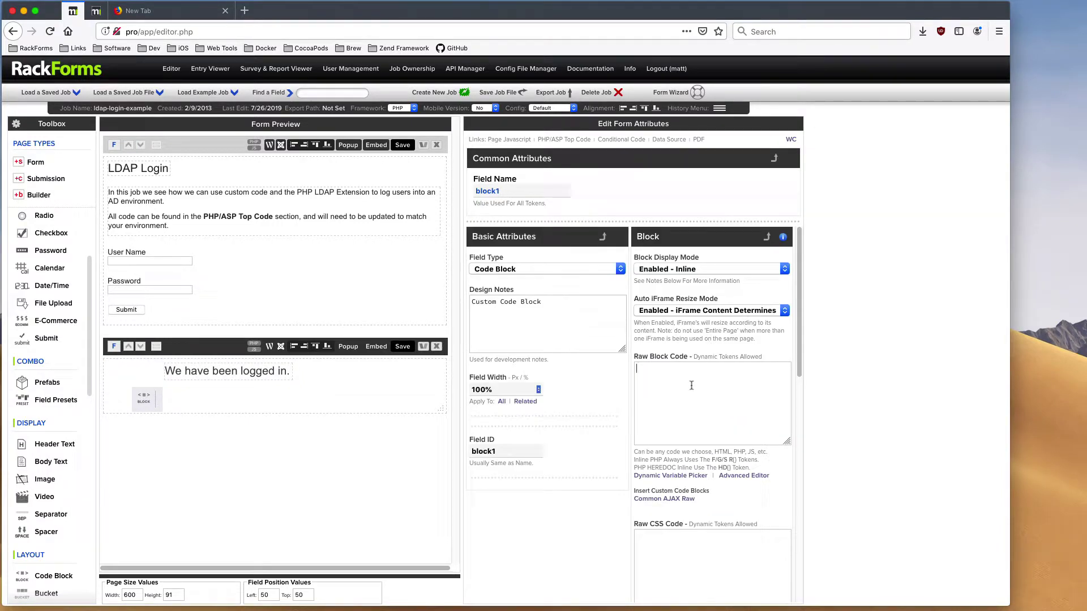
pyautogui.write('<?php')
pyautogui.press('Return')
pyautogui.write('?>')
pyautogui.press('Up')
pyautogui.press('Return')
pyautogui.write('header()"Location: index.php')
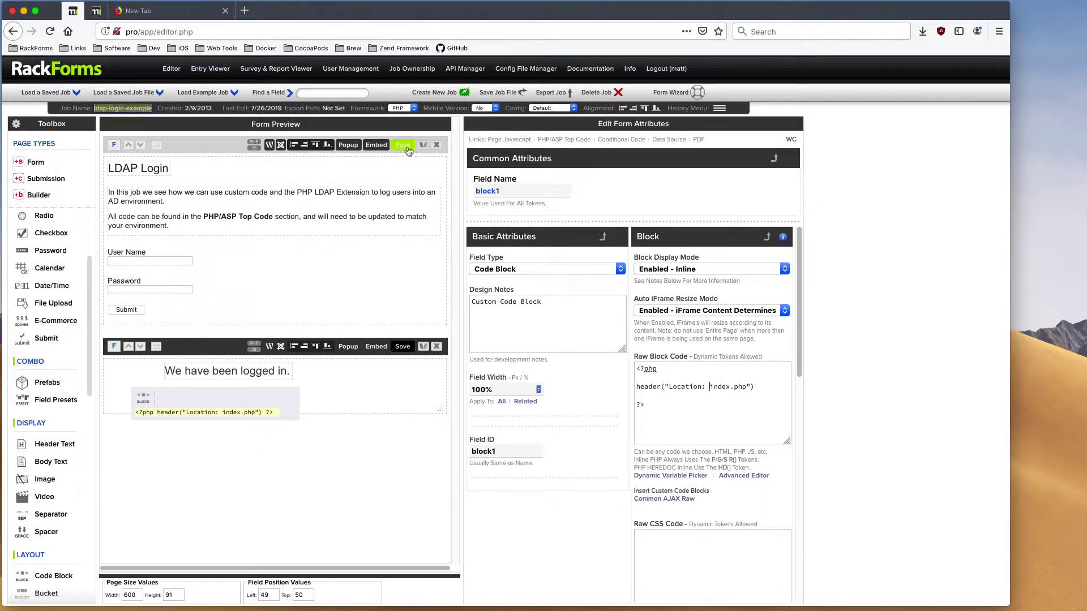
pyautogui.doubleClick(166, 31)
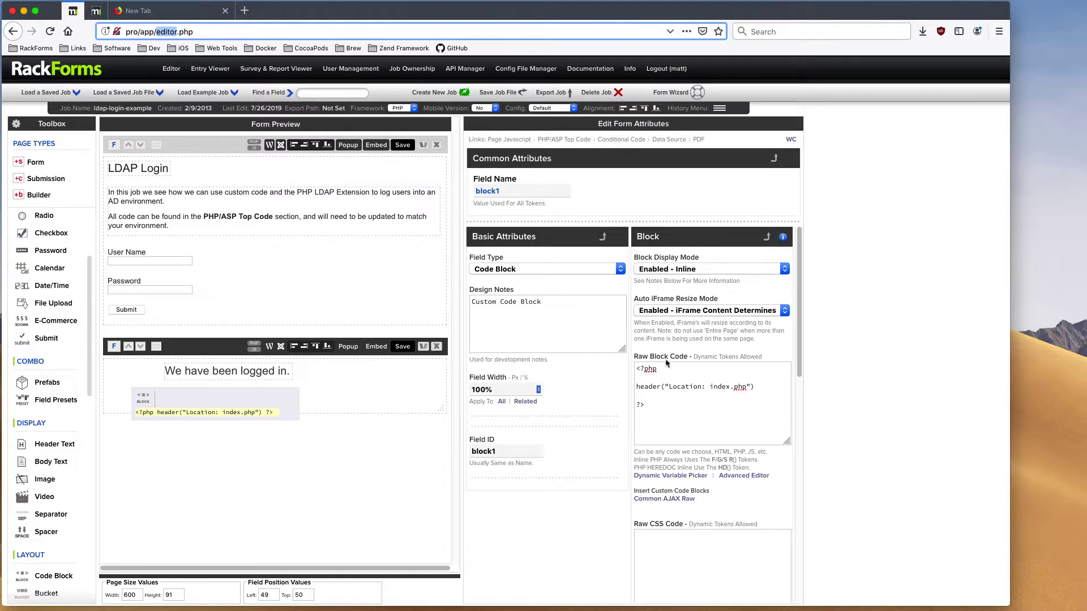
# Delete the open job and start a fresh one with two form pages and a submission page
pyautogui.moveTo(709, 387); pyautogui.dragTo(745, 389)
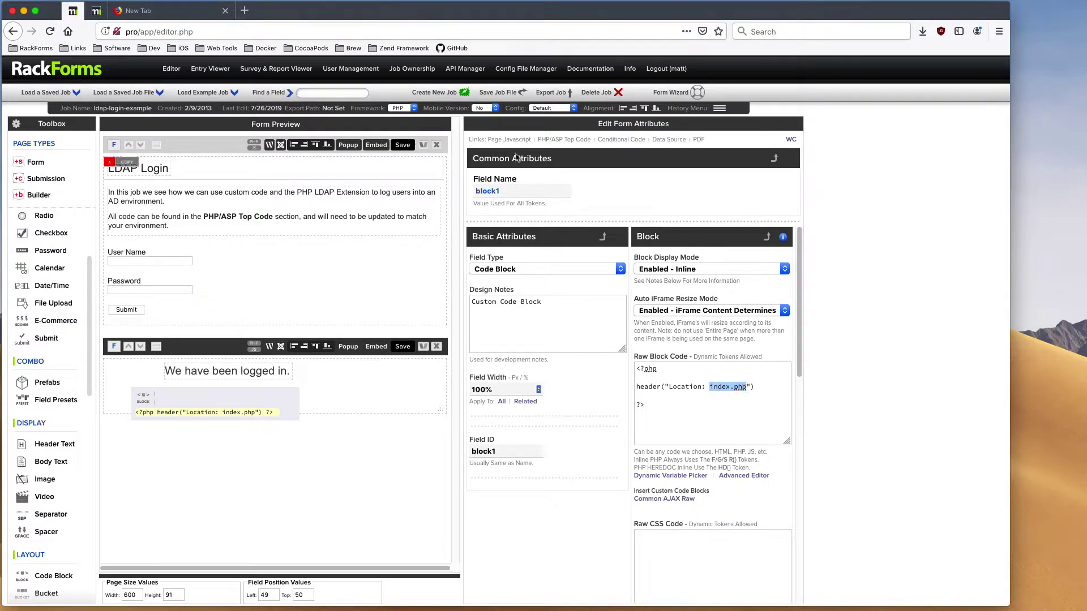
pyautogui.click(610, 95)
pyautogui.press('Return')
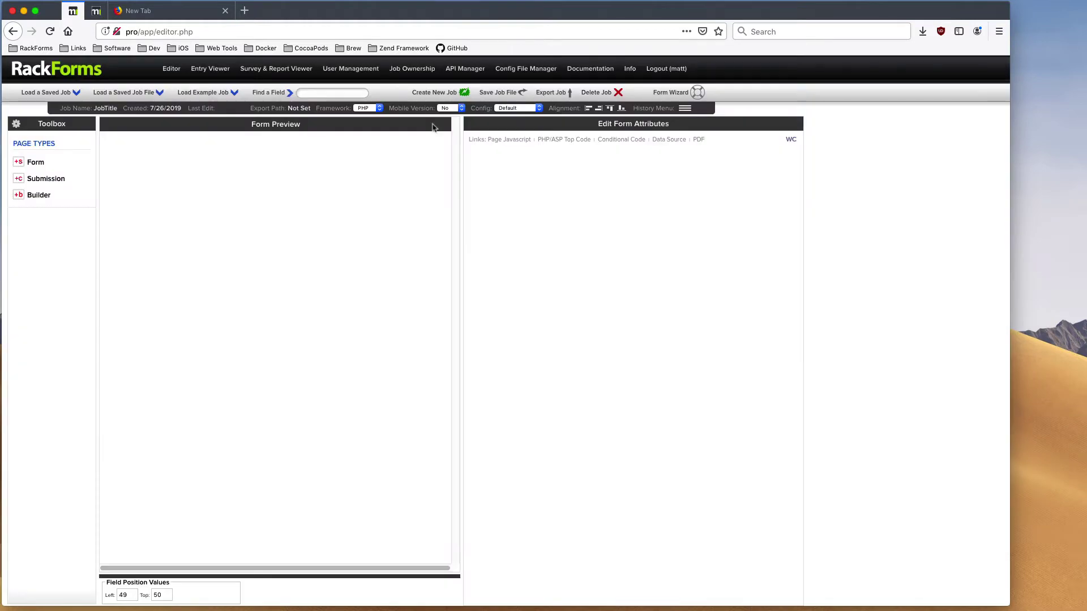
pyautogui.click(35, 162)
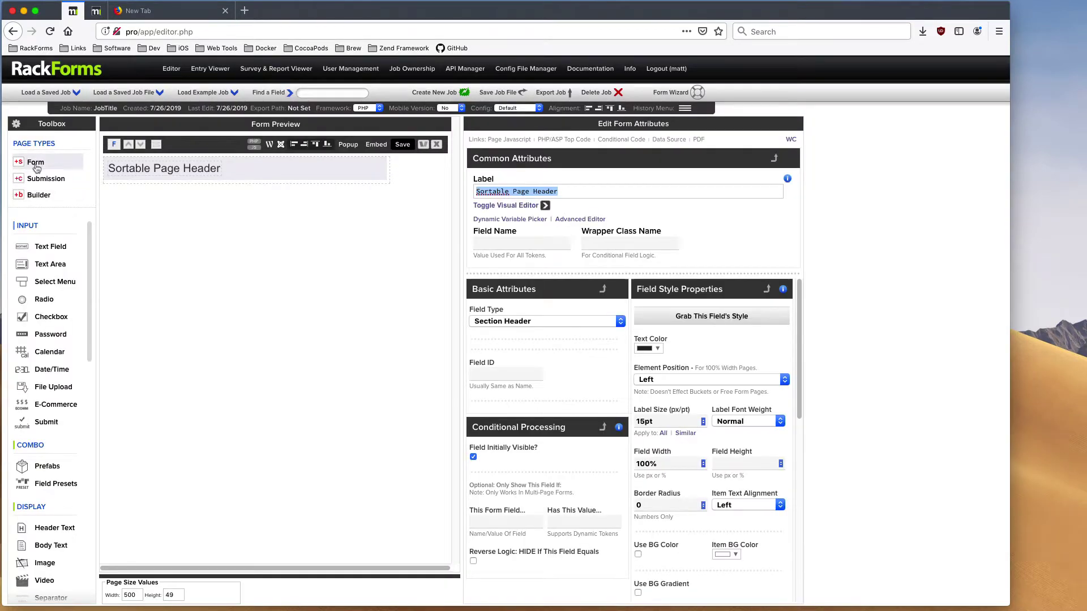
pyautogui.click(35, 164)
pyautogui.click(47, 179)
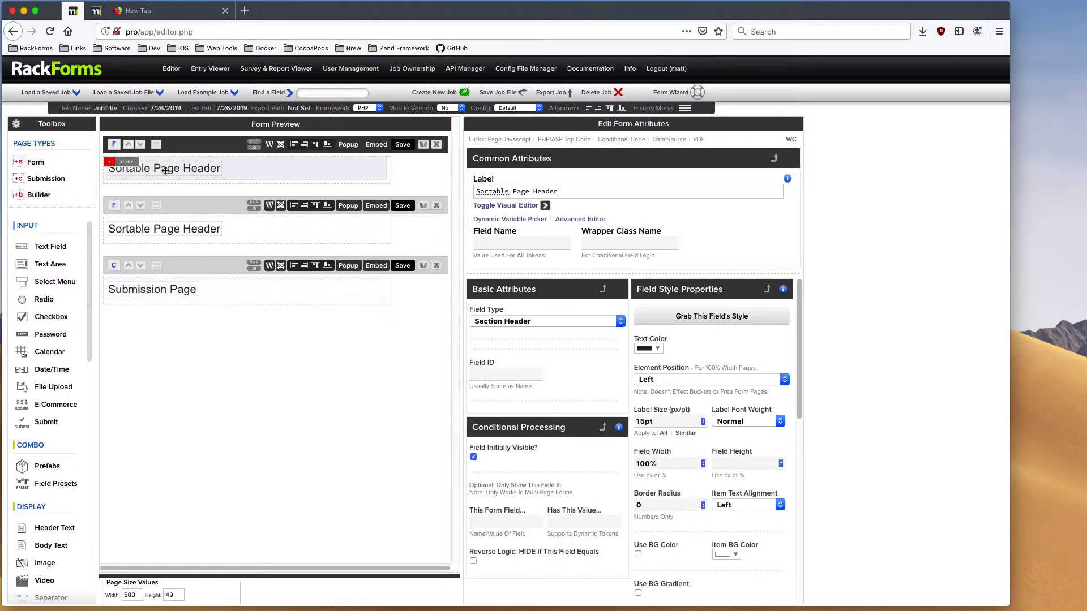
# Add a Text Field to the first form page and paste $_SESSION['AD_NAME'] as its default value
pyautogui.click(51, 247)
pyautogui.moveTo(267, 201)
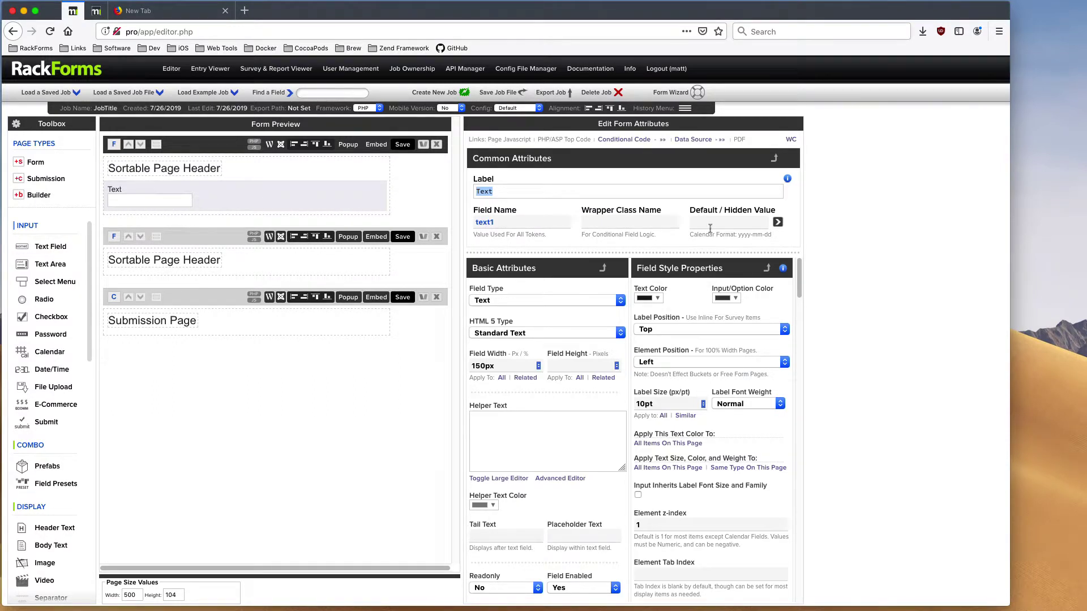
pyautogui.click(713, 223)
pyautogui.hotkey('ctrl', 'v')
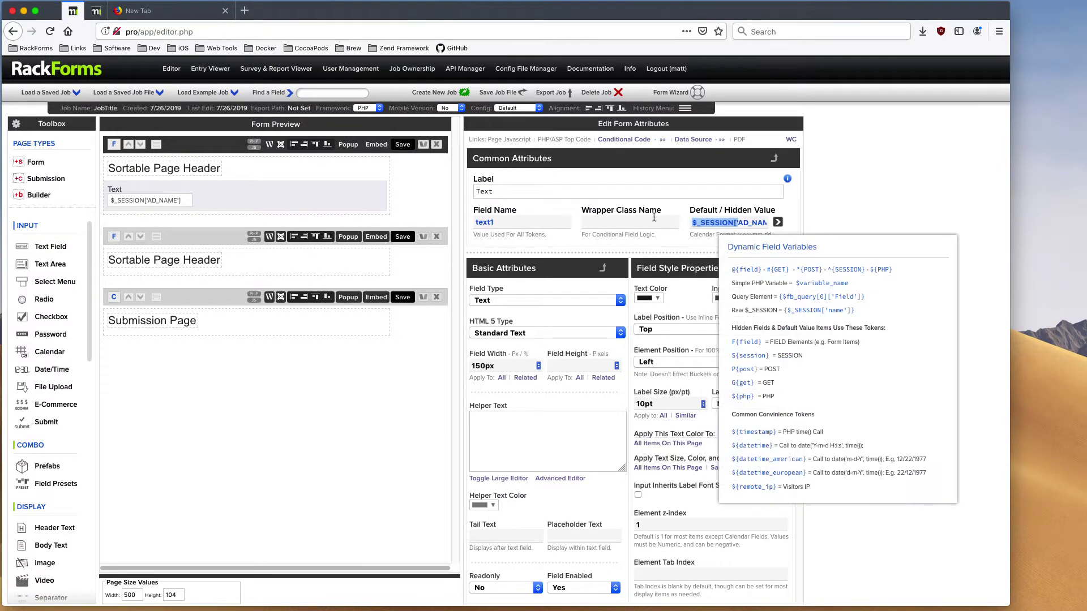
# Replace the text field's label with the copied $_SESSION['AD_NAME'] reference
pyautogui.click(485, 191)
pyautogui.hotkey('ctrl', 'a')
pyautogui.hotkey('ctrl', 'v')
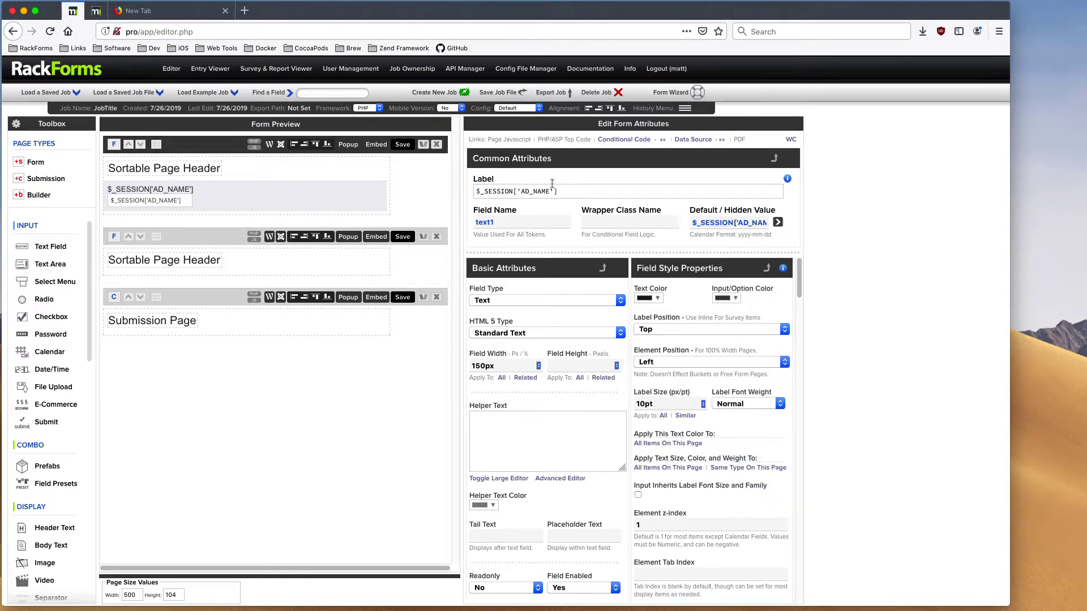
pyautogui.hotkey('ctrl', 'a')
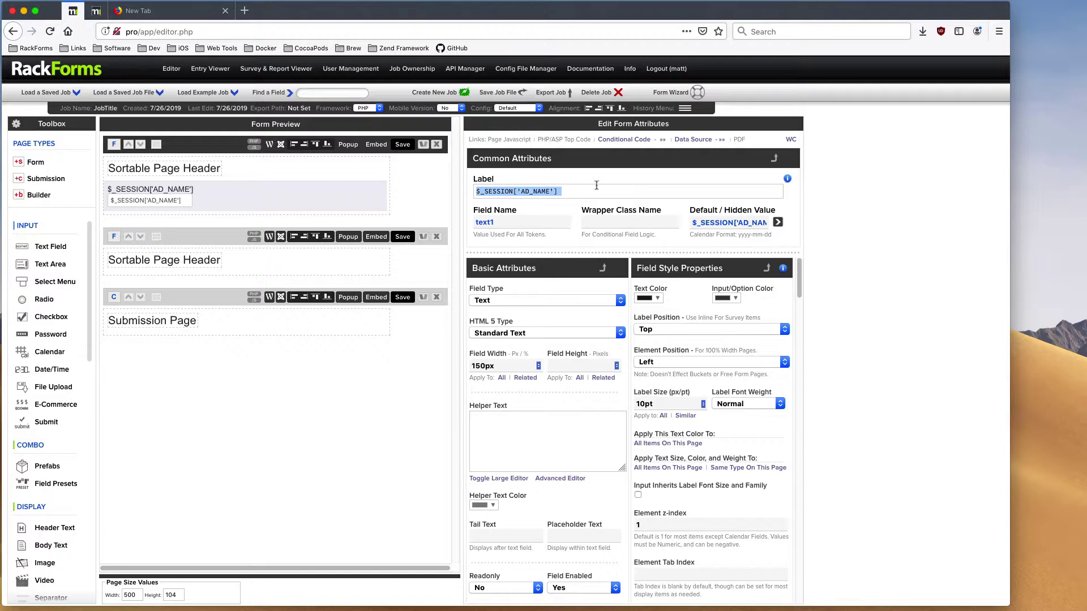
pyautogui.moveTo(225, 201)
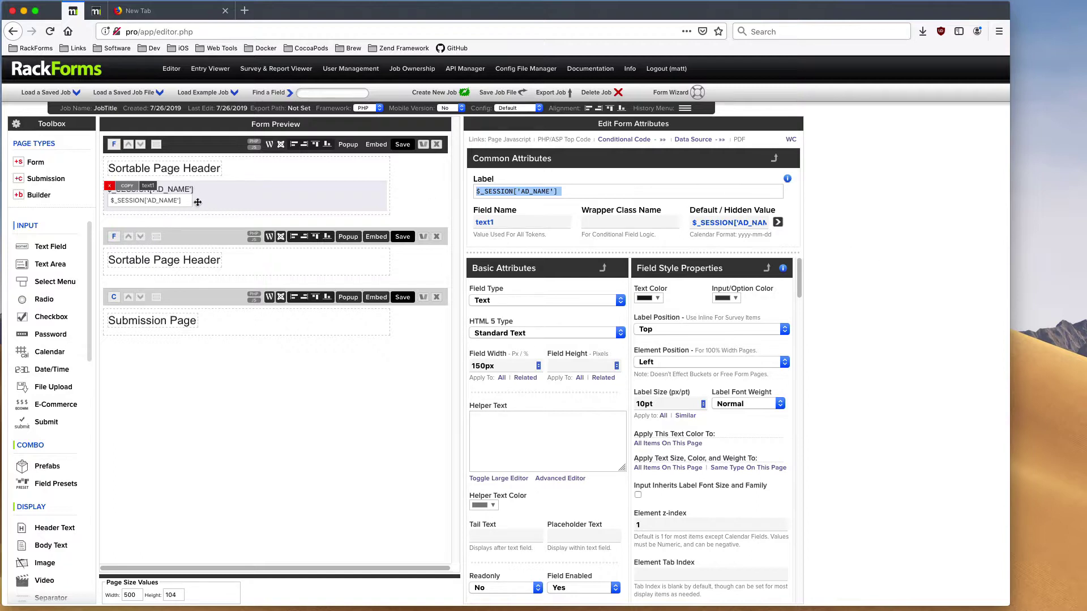
# Rewrite the text field's default value as the session token S{AD_NAME}
pyautogui.click(734, 222)
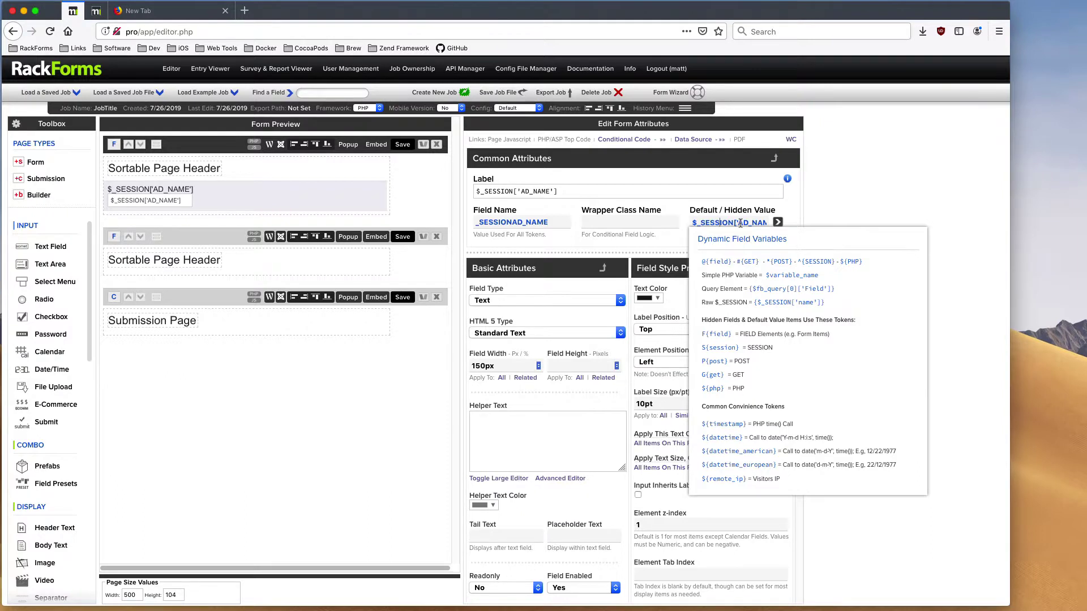
pyautogui.moveTo(739, 223); pyautogui.dragTo(653, 220)
pyautogui.write('S{')
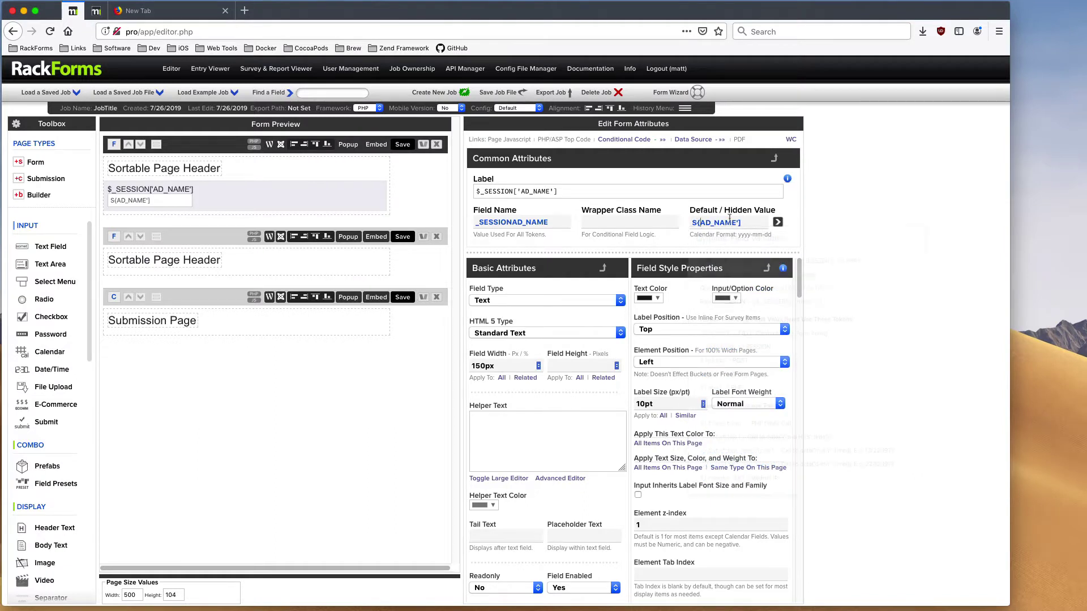
pyautogui.moveTo(736, 223); pyautogui.dragTo(765, 224)
pyautogui.write('}')
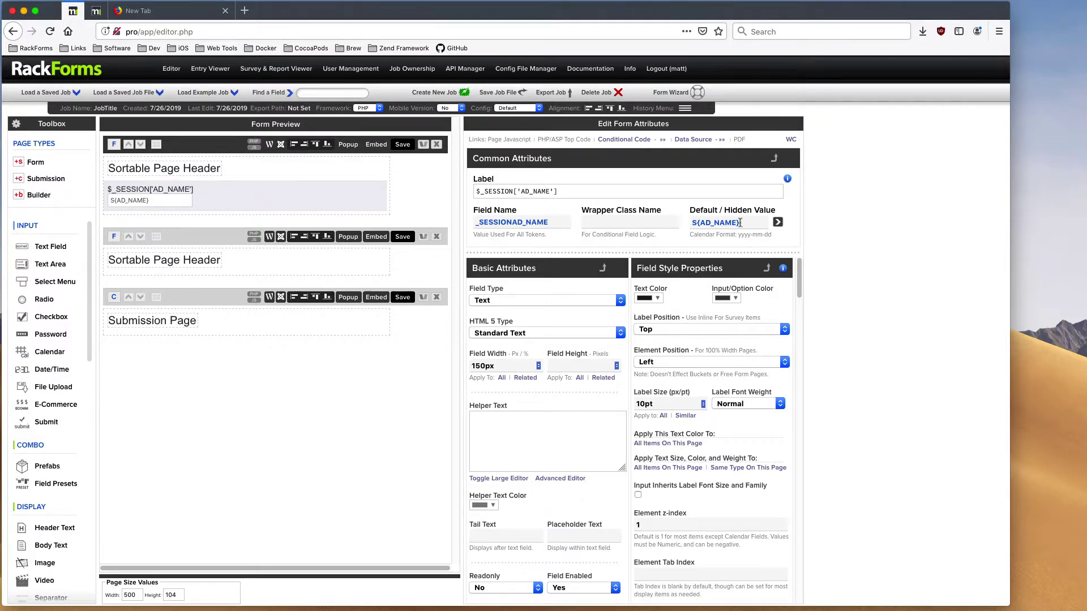
pyautogui.moveTo(740, 222); pyautogui.dragTo(613, 210)
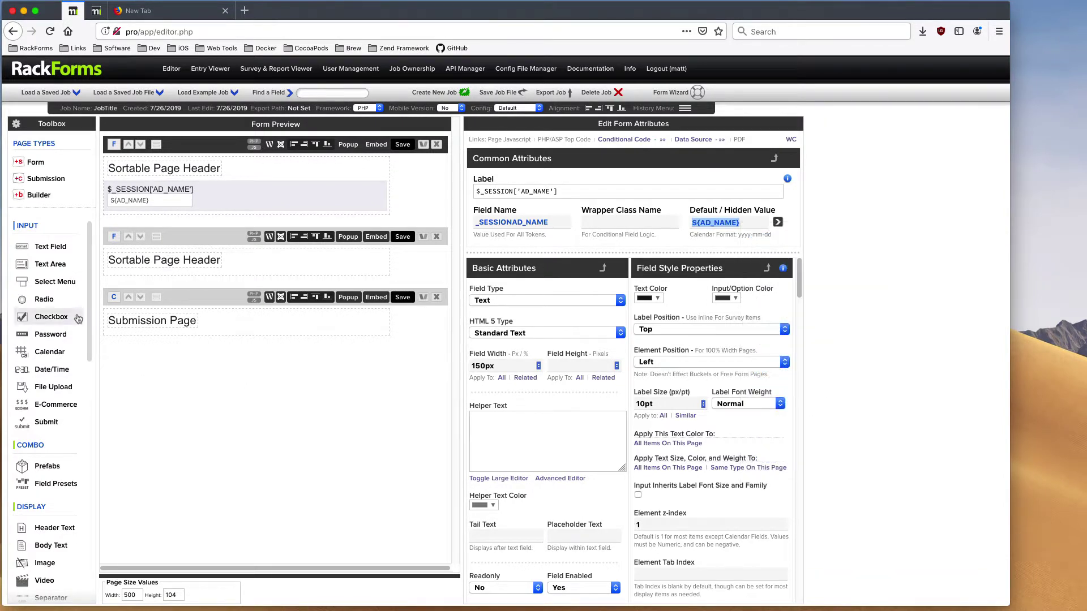
# Add a Query item above the first form page's header and enter S{AD_NAME} as its SQL variable
pyautogui.scroll(-5, 68, 510)
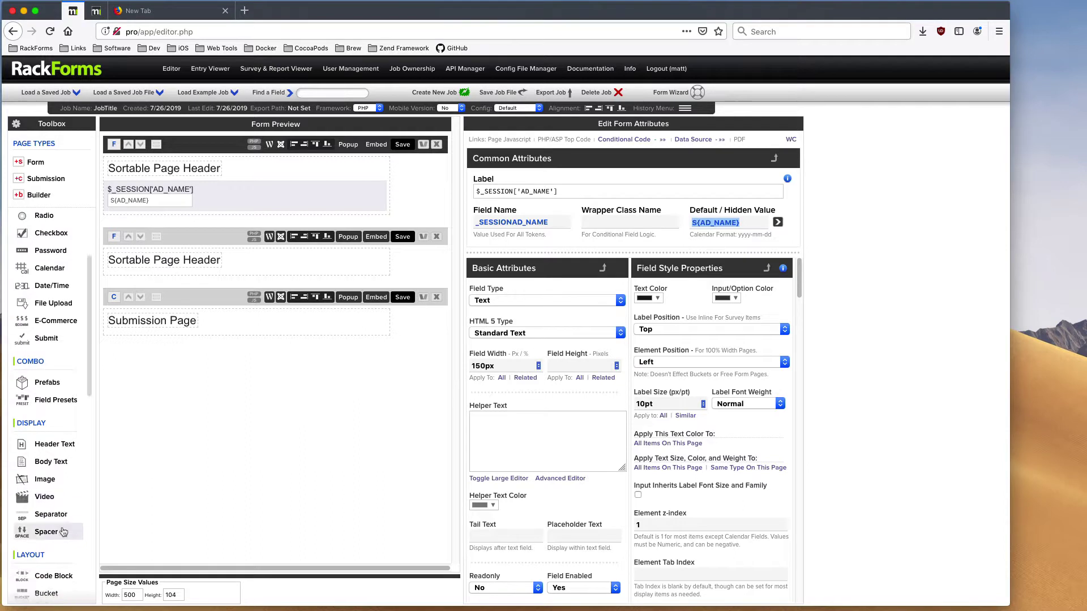
pyautogui.click(56, 555)
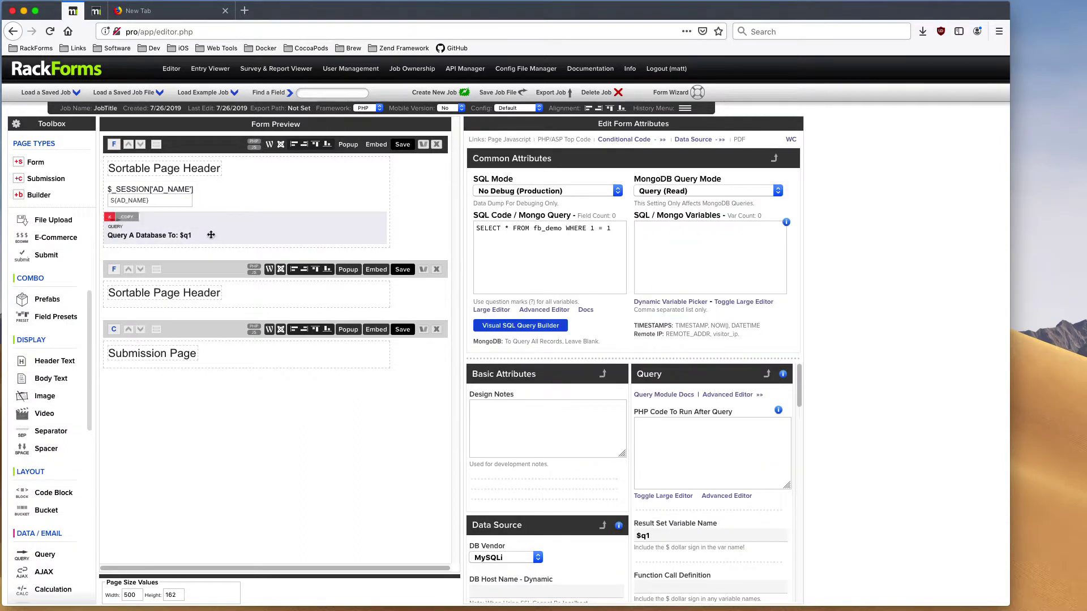
pyautogui.click(673, 235)
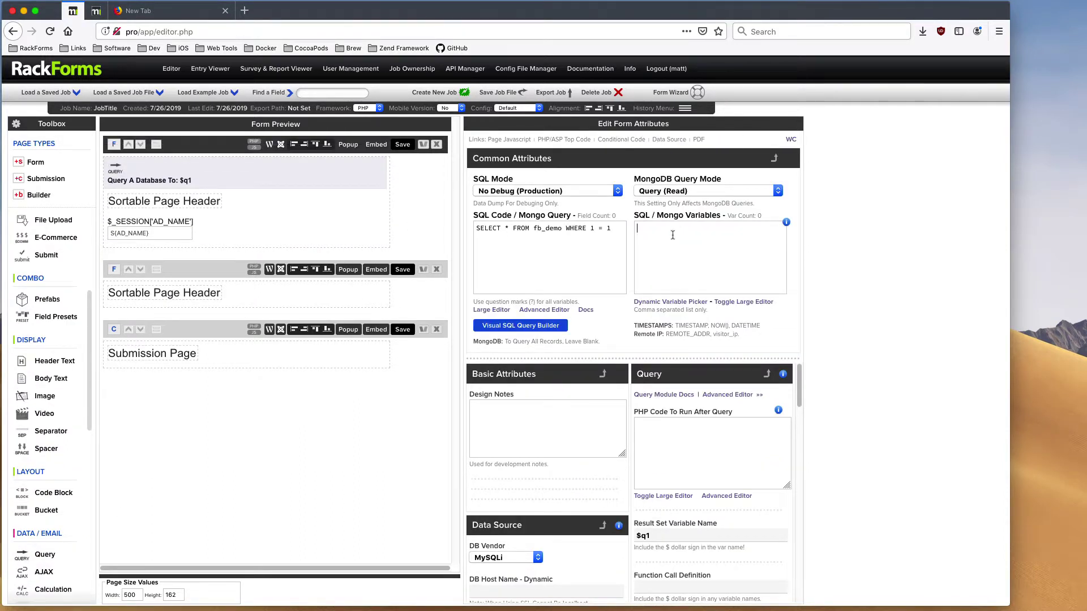
pyautogui.write('${AD_NAME}')
# Append the clause WHERE name = ? to the query's existing SQL code
pyautogui.moveTo(605, 228); pyautogui.dragTo(396, 196)
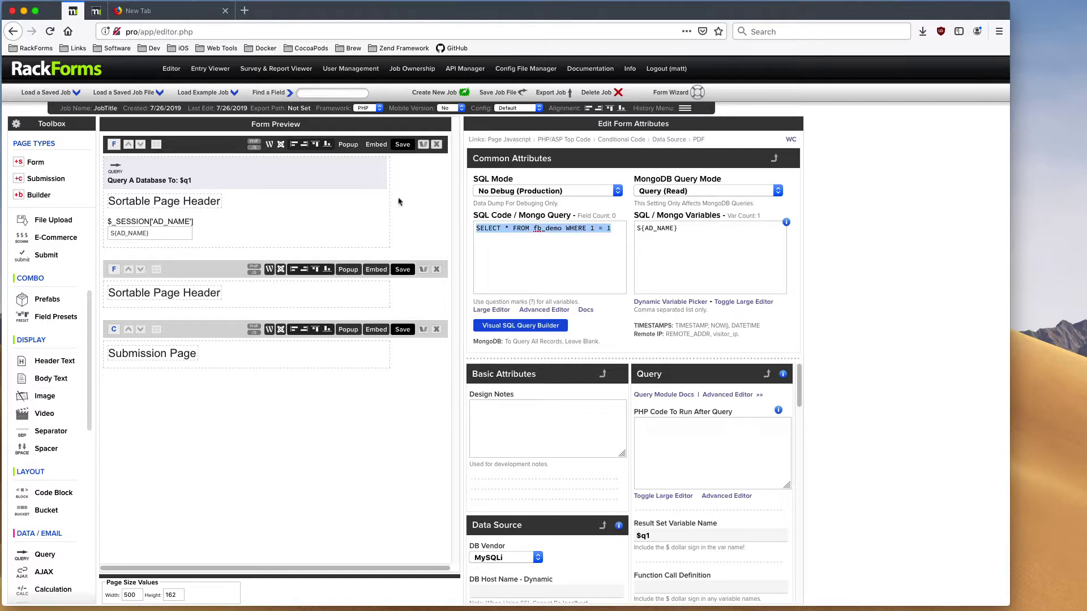
pyautogui.click(679, 246)
pyautogui.click(614, 229)
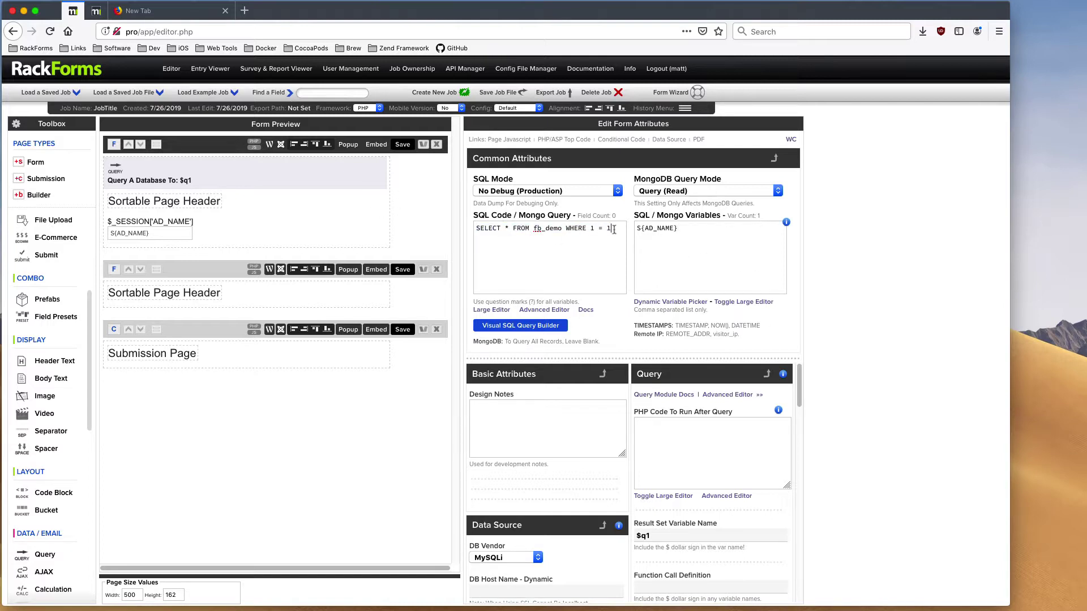
pyautogui.write('WHERE name = ?')
pyautogui.tripleClick(696, 225)
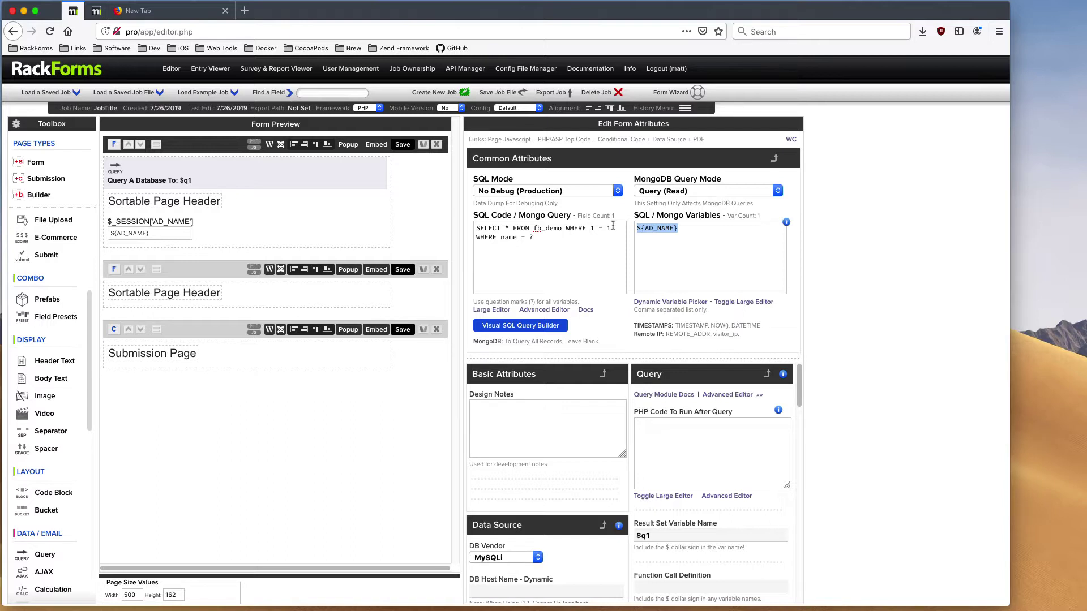
pyautogui.moveTo(561, 243); pyautogui.dragTo(421, 219)
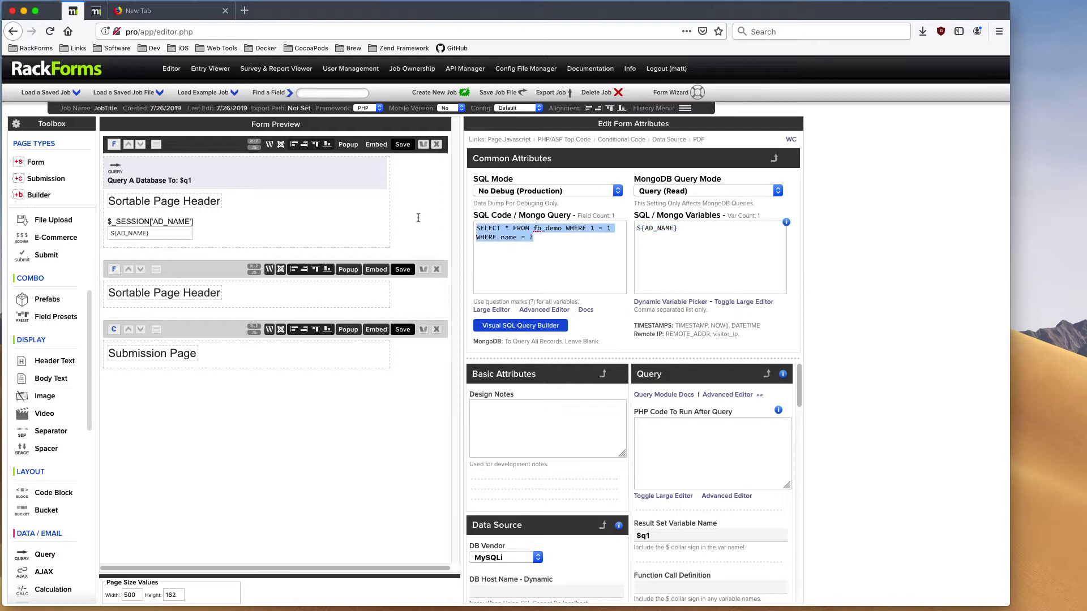
pyautogui.moveTo(539, 240); pyautogui.dragTo(528, 239)
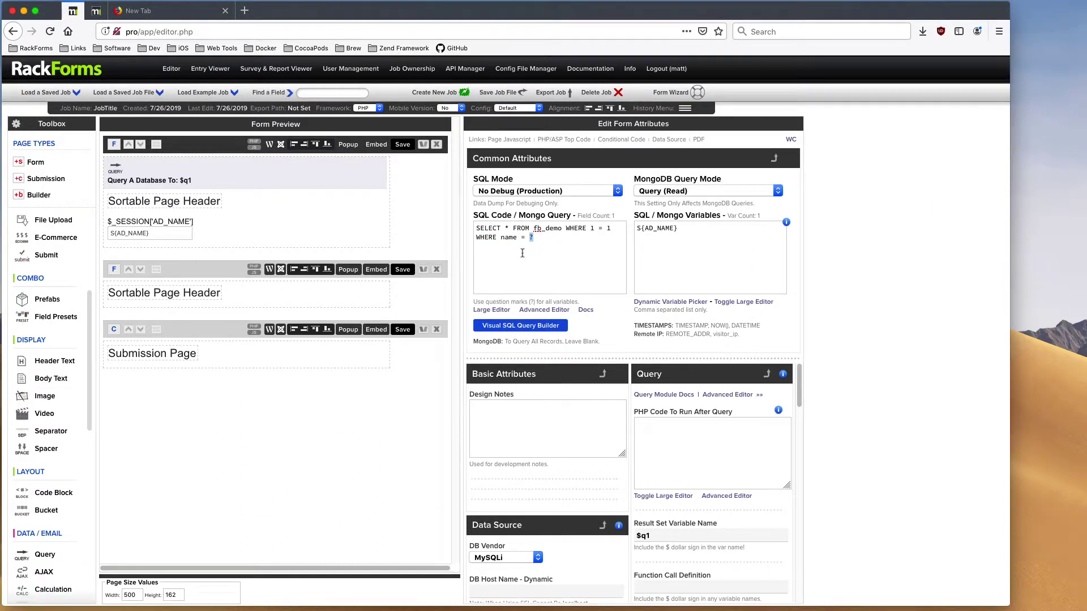
# Add a second ? placeholder to the SQL code and F{id} as the second query variable
pyautogui.moveTo(698, 230); pyautogui.dragTo(612, 226)
pyautogui.click(561, 233)
pyautogui.click(700, 231)
pyautogui.write(', F{id}')
pyautogui.press('super+space')
pyautogui.write('pdf-text-2')
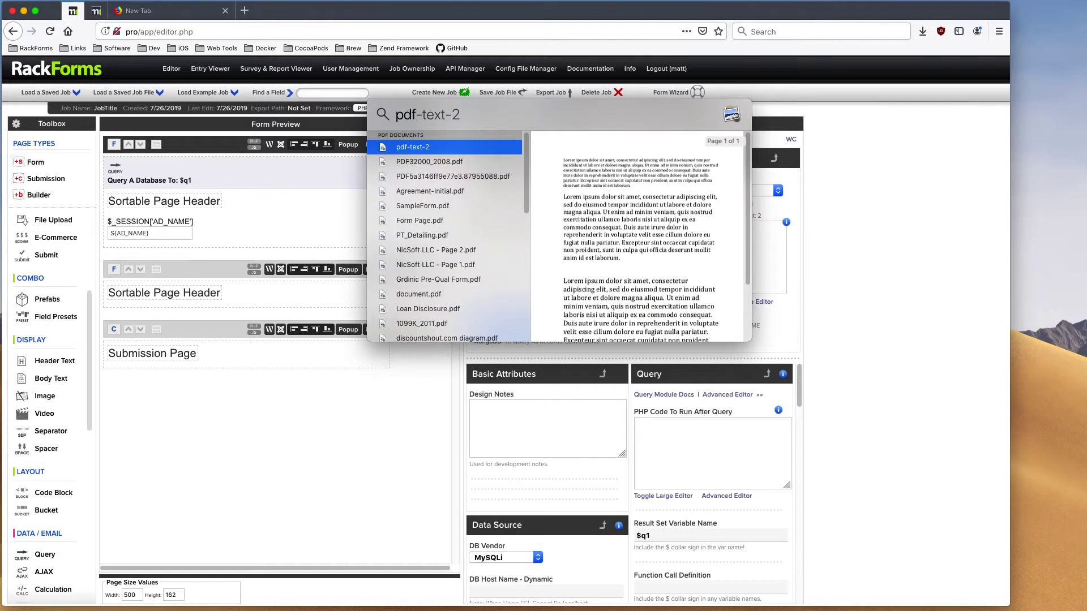
pyautogui.press('Escape')
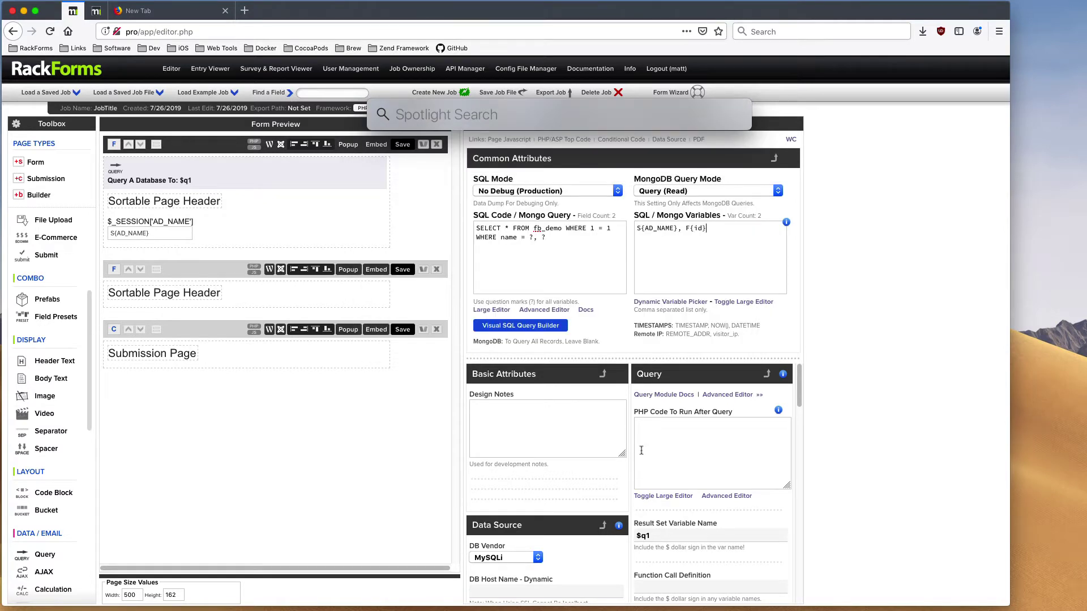
pyautogui.press('Escape')
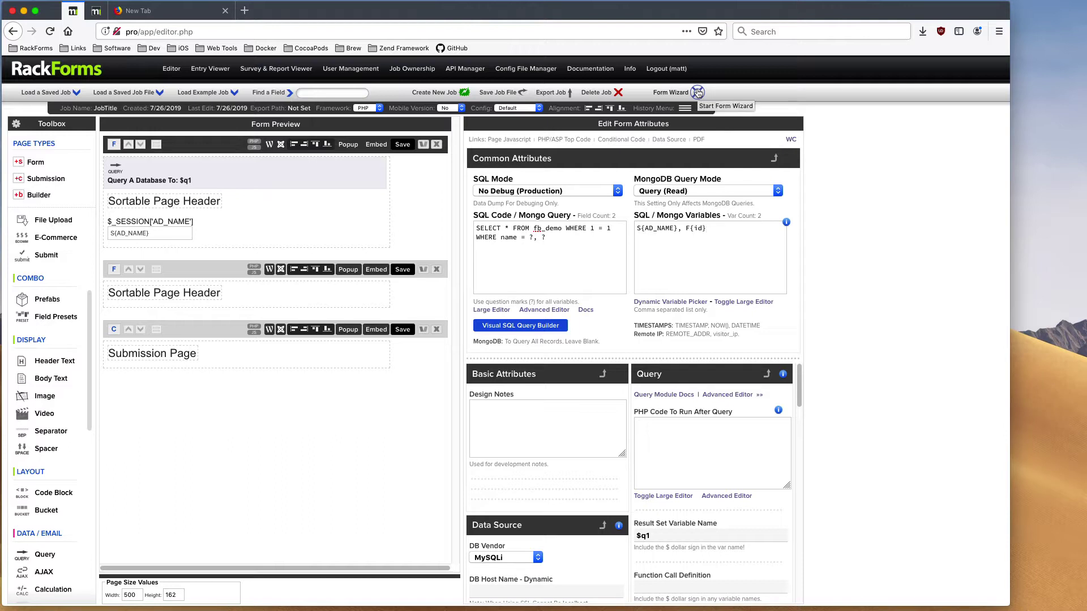
# Review the Form Wizard's PDF upload options, including the PDF Workflow choices, and close the wizard
pyautogui.click(698, 92)
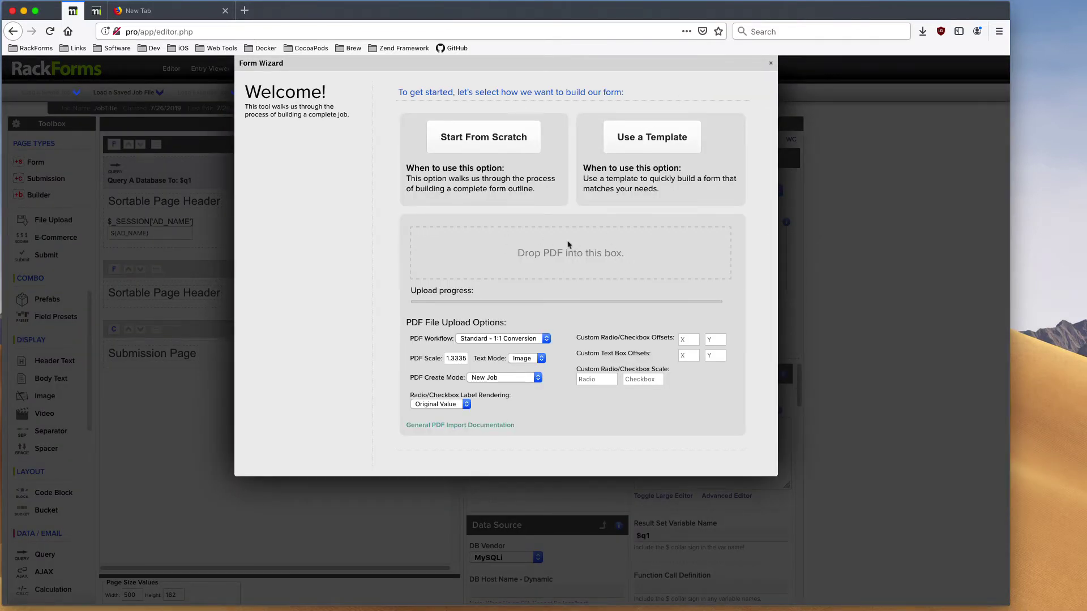
pyautogui.click(498, 339)
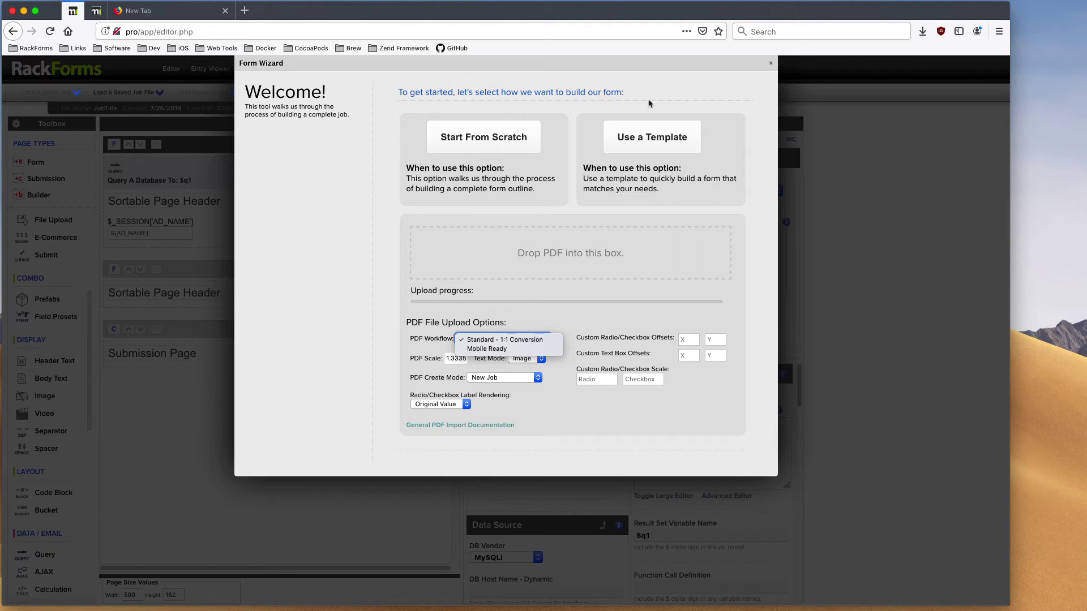
pyautogui.click(771, 65)
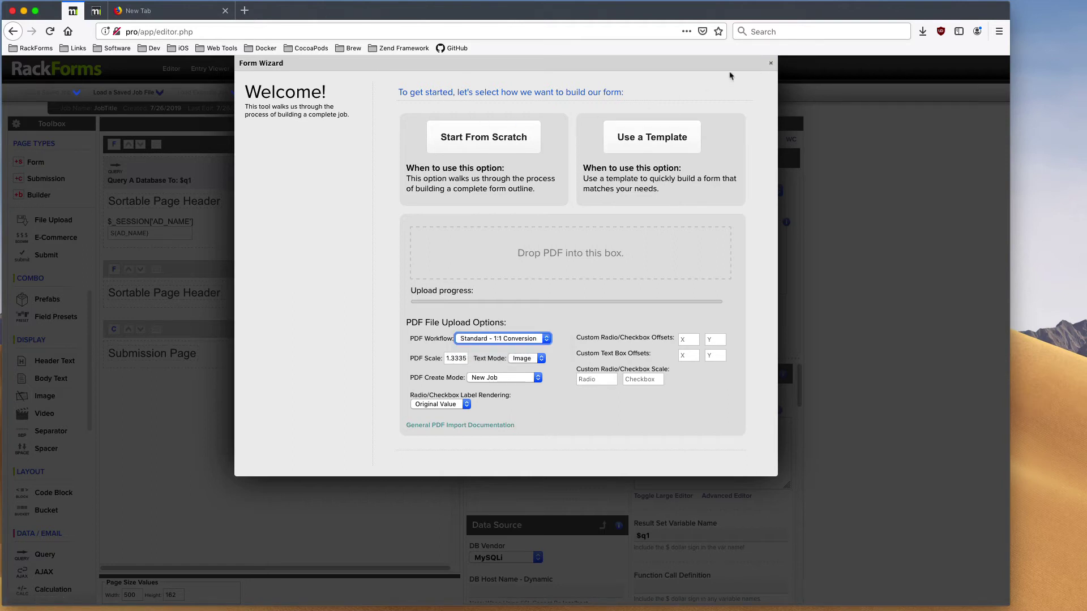
pyautogui.click(772, 65)
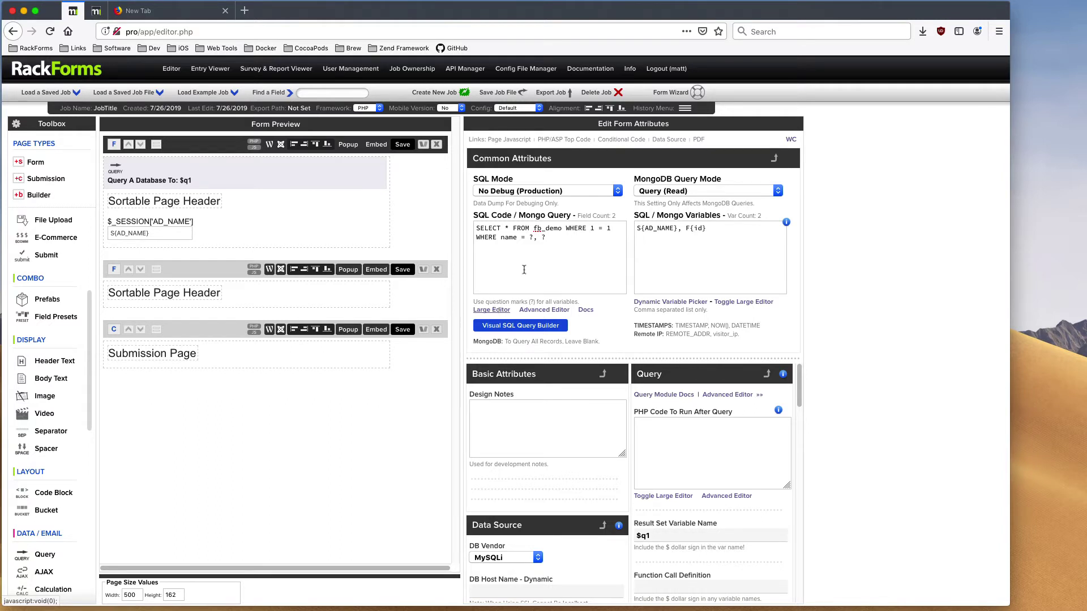
pyautogui.click(698, 100)
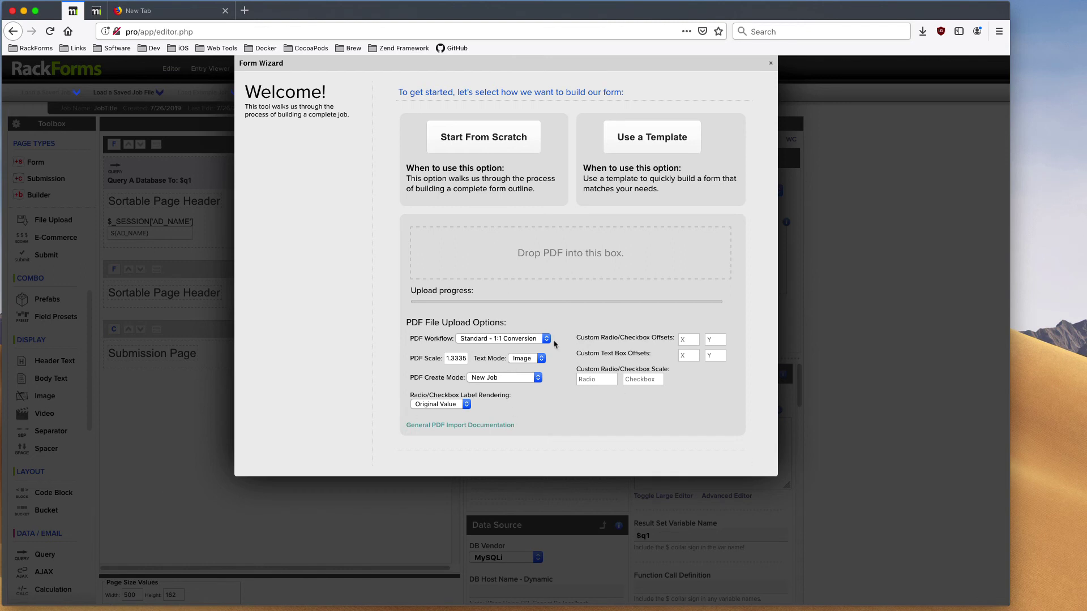
pyautogui.click(770, 63)
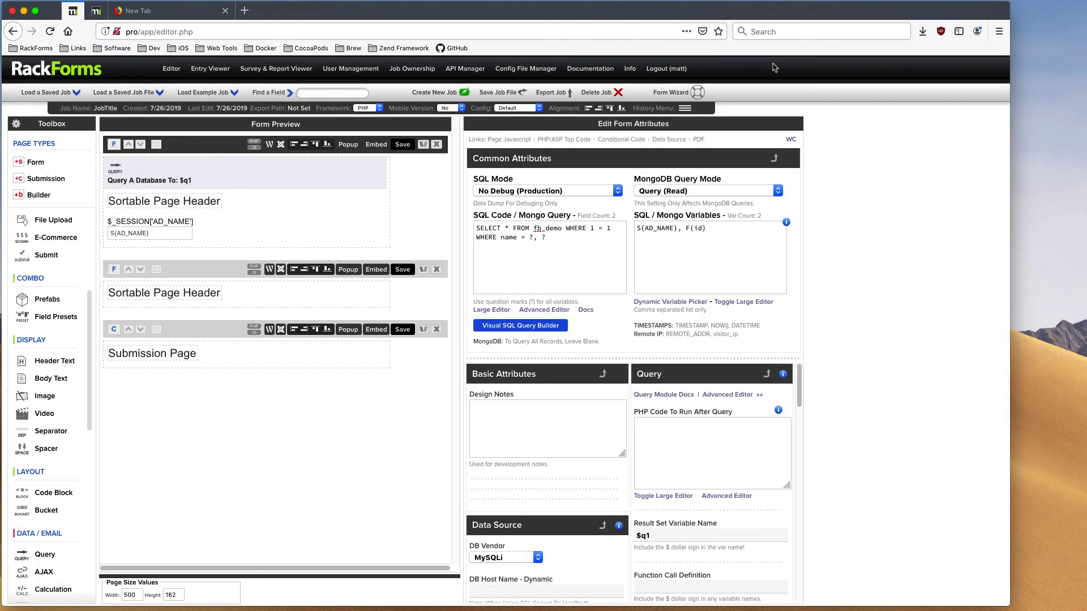